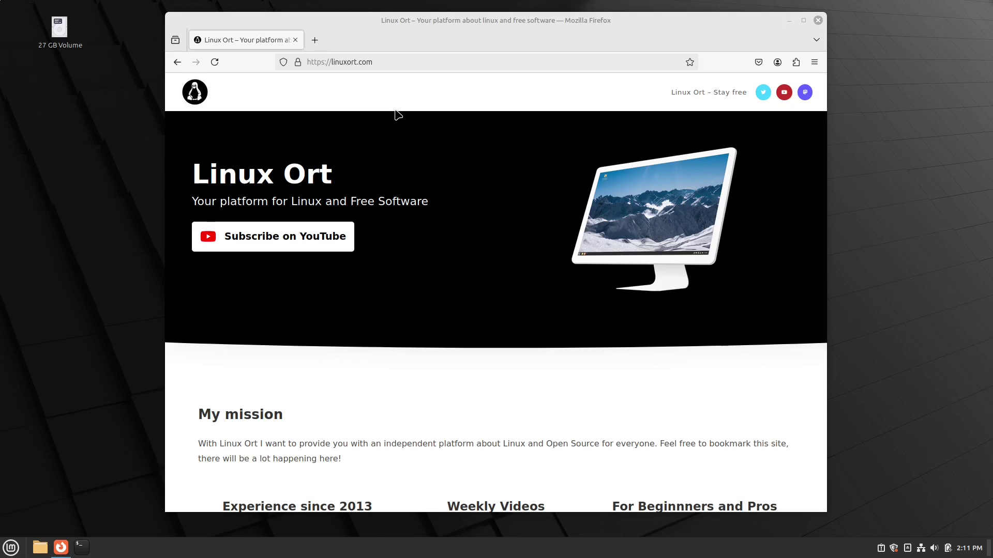
# - Minimize the browser and open Hot Corners settings by searching 'hot' in the menu
pyautogui.click(789, 20)
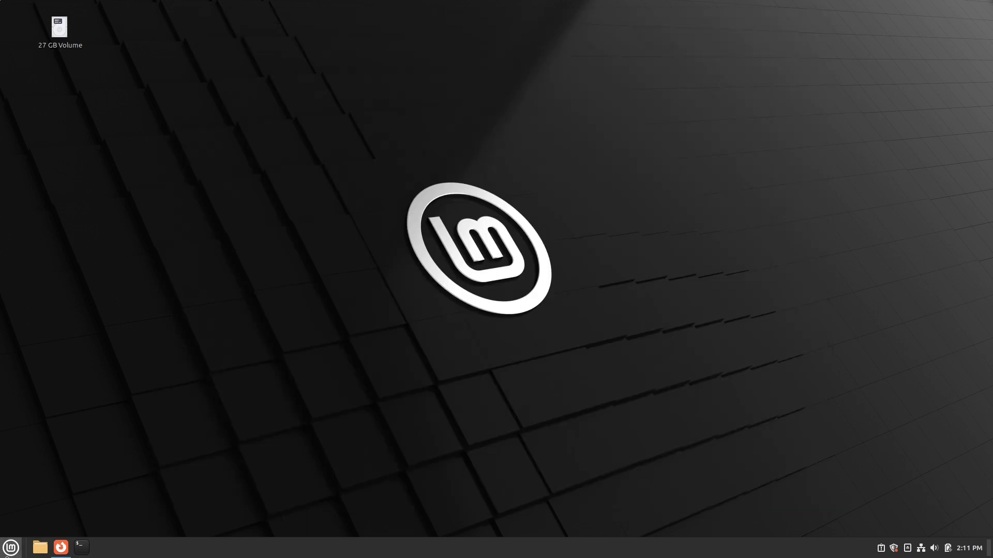
pyautogui.click(10, 547)
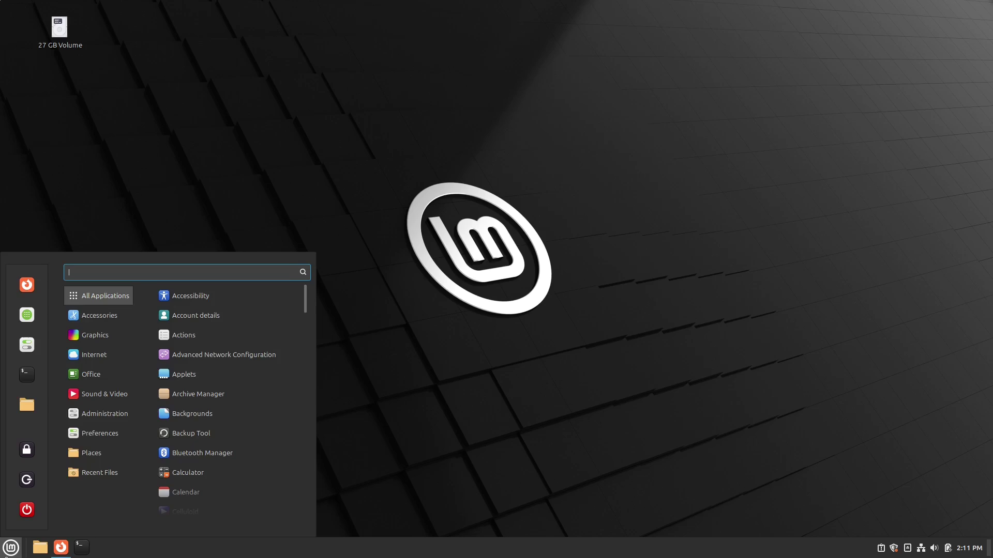
pyautogui.write('hot')
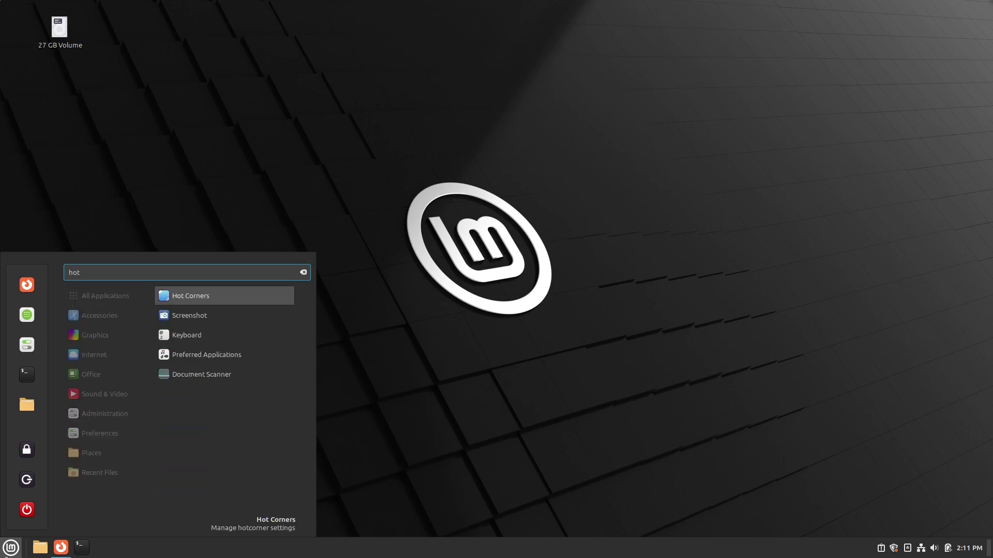
pyautogui.click(205, 299)
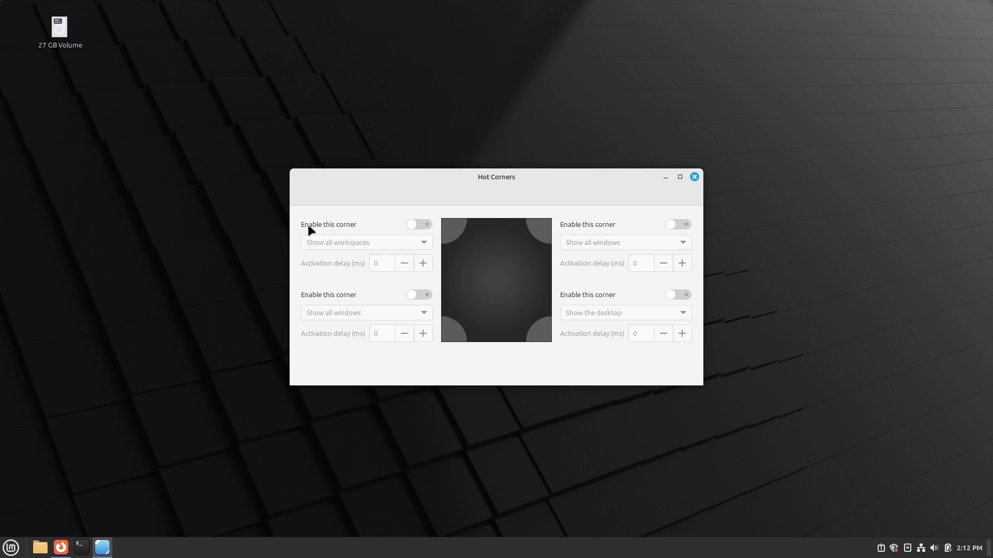
# - Enable the top-left hot corner with the Show all windows action, then bring the Home file manager forward
pyautogui.click(414, 224)
pyautogui.click(371, 240)
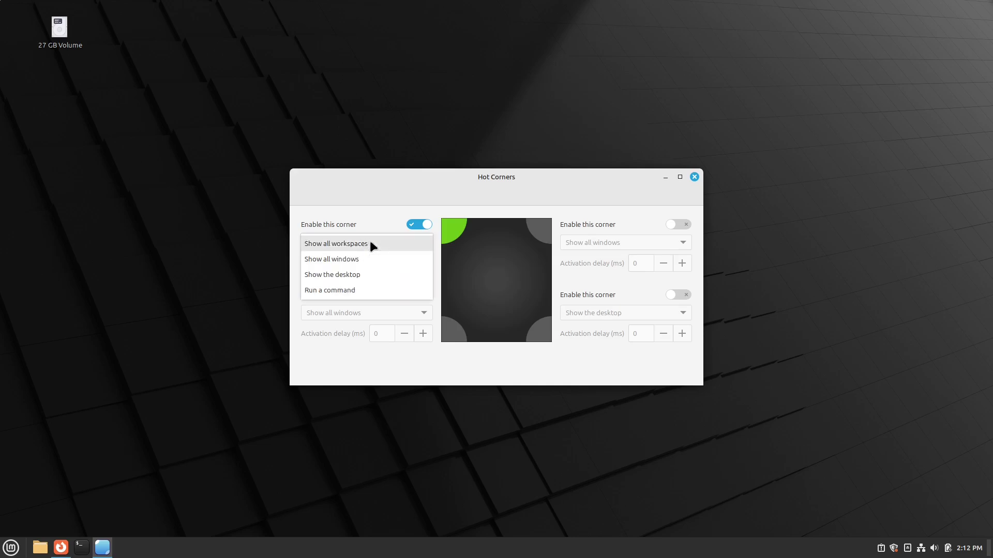
pyautogui.click(343, 260)
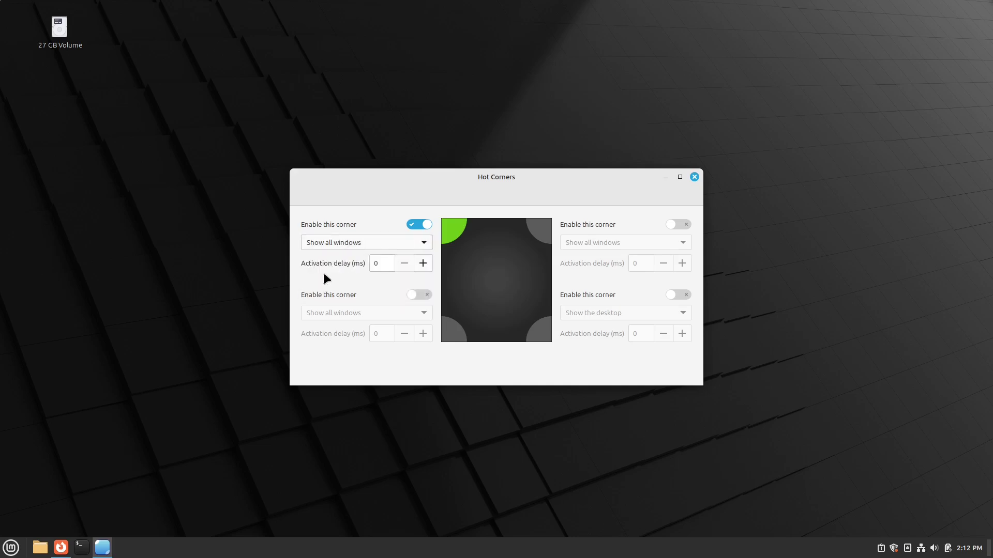
pyautogui.click(40, 548)
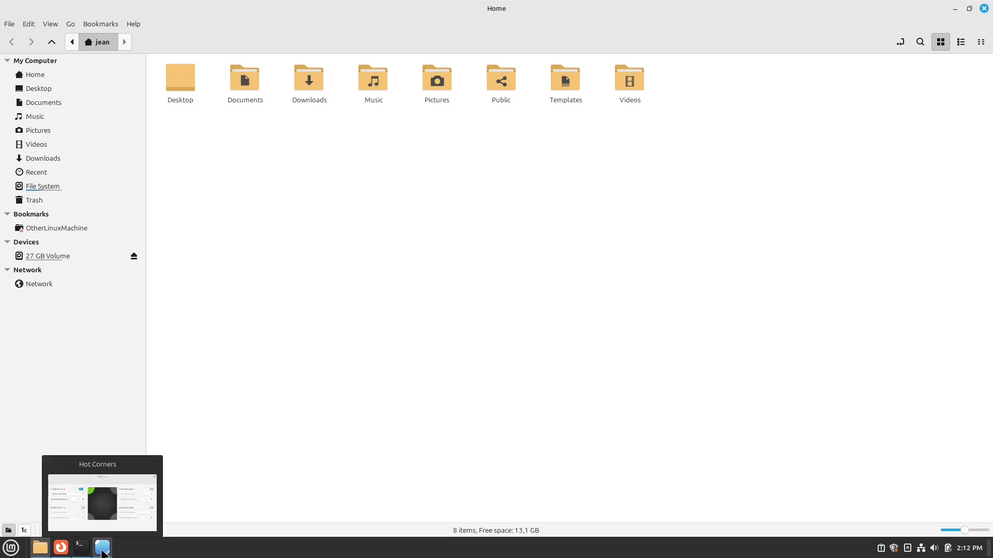
# - Open a second file manager window on Downloads (linux-assistant.deb) and trigger the top-left hot corner overview
pyautogui.moveTo(79, 556)
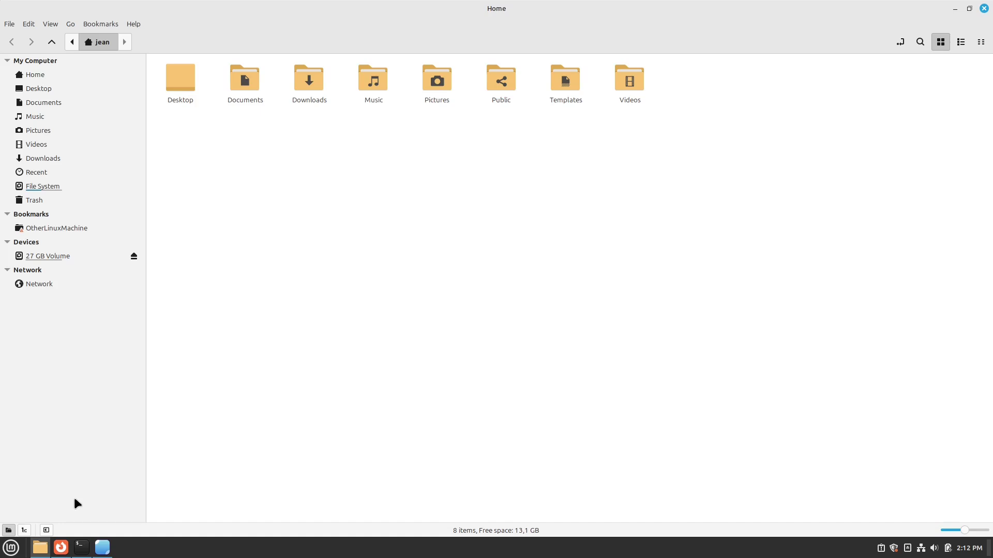
pyautogui.moveTo(45, 551)
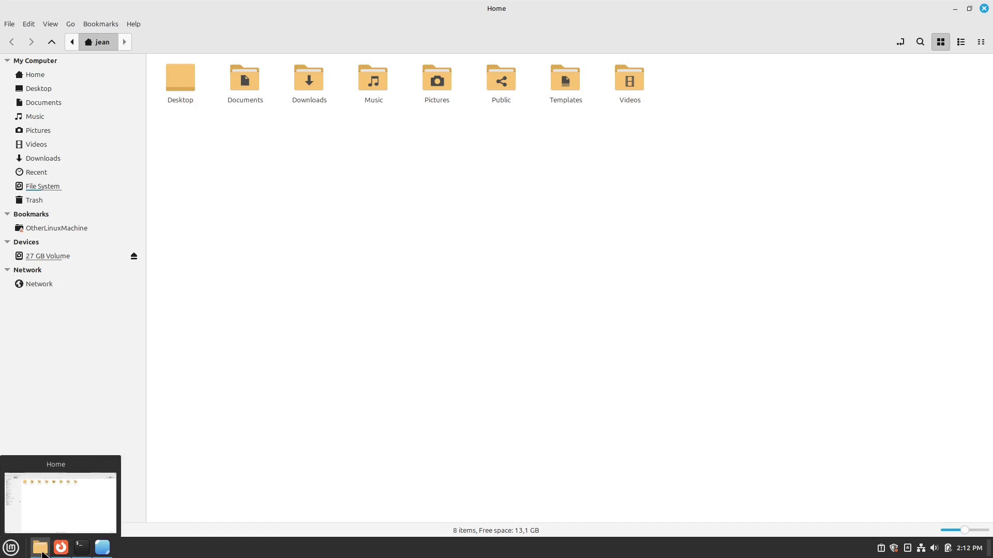
pyautogui.hotkey('ctrl', 'n')
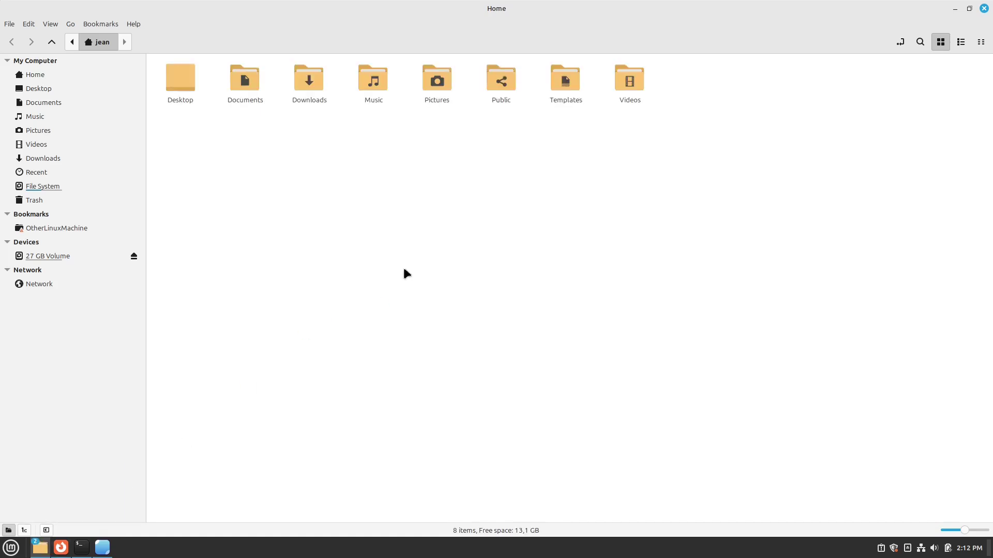
pyautogui.doubleClick(293, 87)
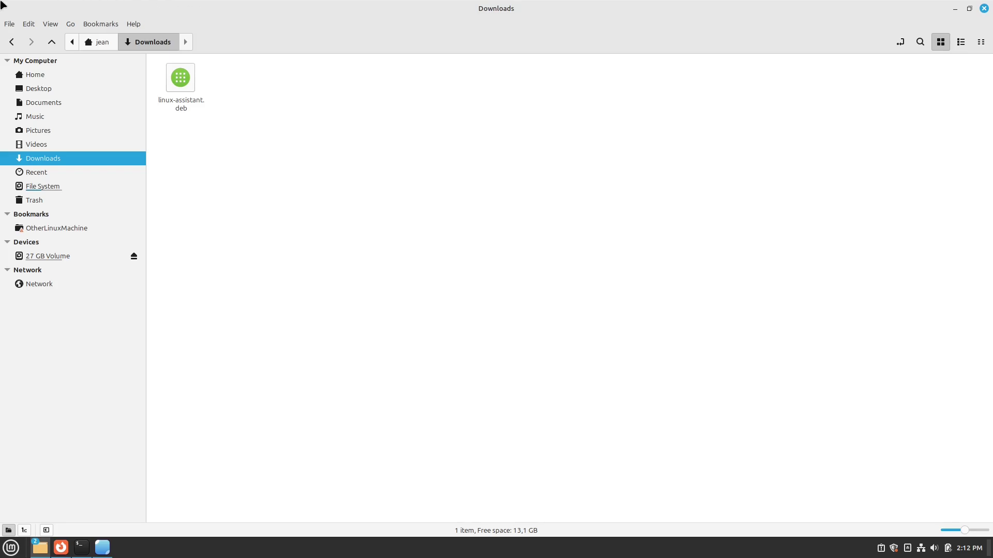
pyautogui.moveTo(0, 1)
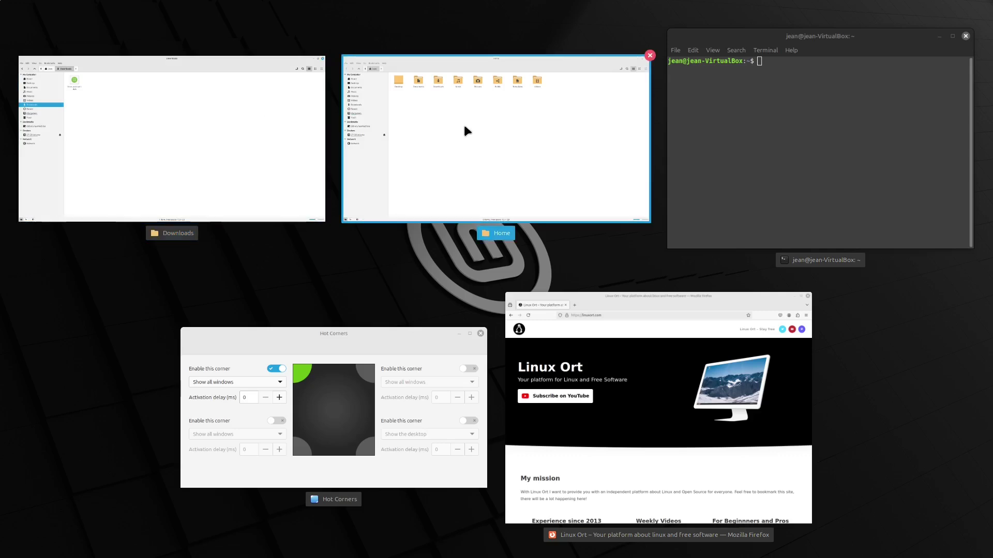
# - From the window overview, close the Home, Downloads and Hot Corners windows and return to Firefox
pyautogui.click(705, 154)
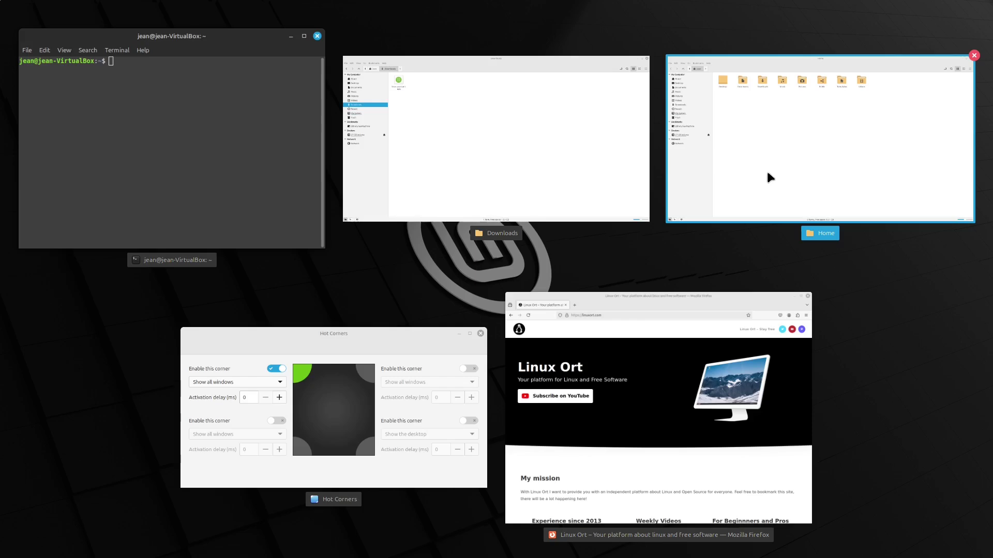
pyautogui.middleClick(746, 166)
pyautogui.middleClick(677, 184)
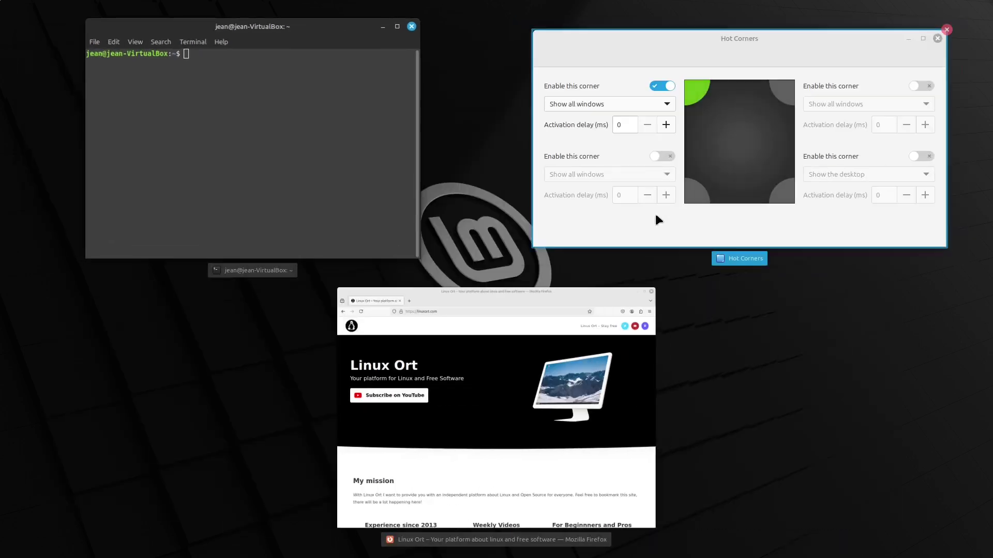
pyautogui.middleClick(634, 135)
pyautogui.click(532, 262)
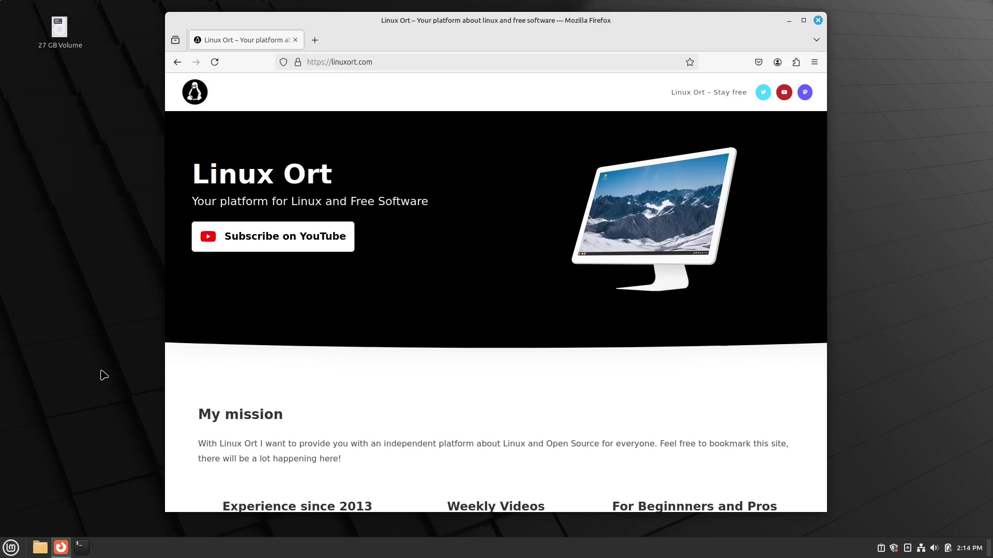
# - Open a Home file manager window, restore it to a smaller size, and try Alt+F11 for fullscreen
pyautogui.click(40, 548)
pyautogui.moveTo(327, 7); pyautogui.dragTo(376, 51)
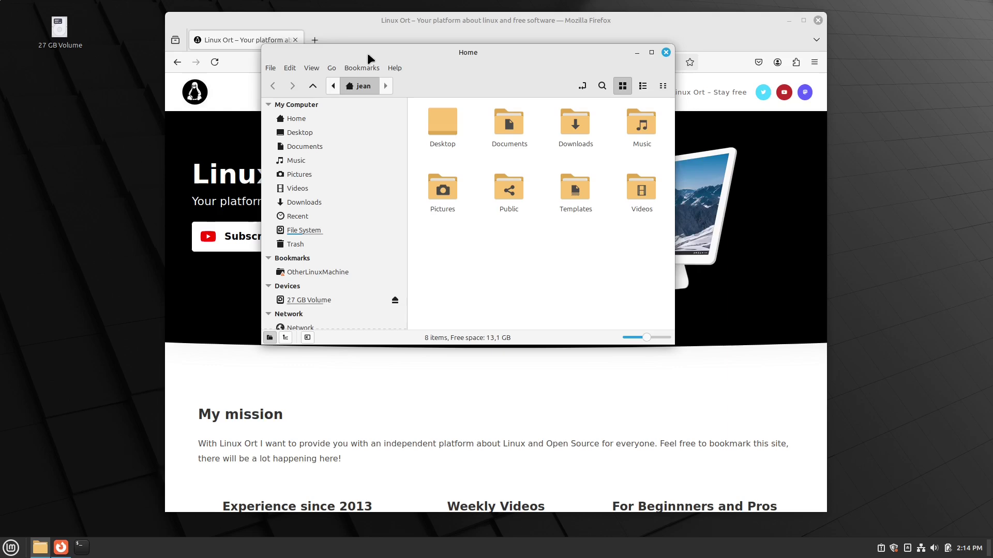
pyautogui.click(312, 68)
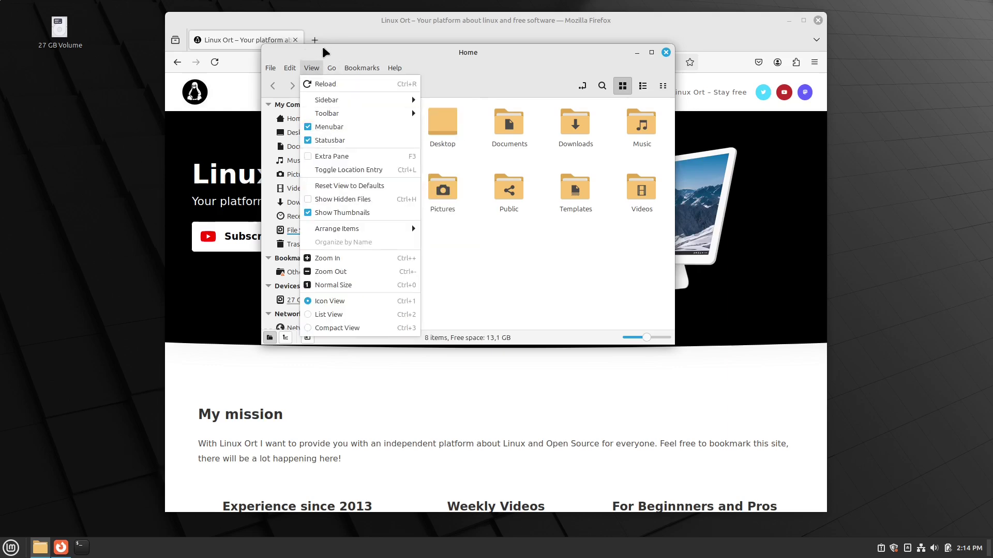
pyautogui.click(326, 47)
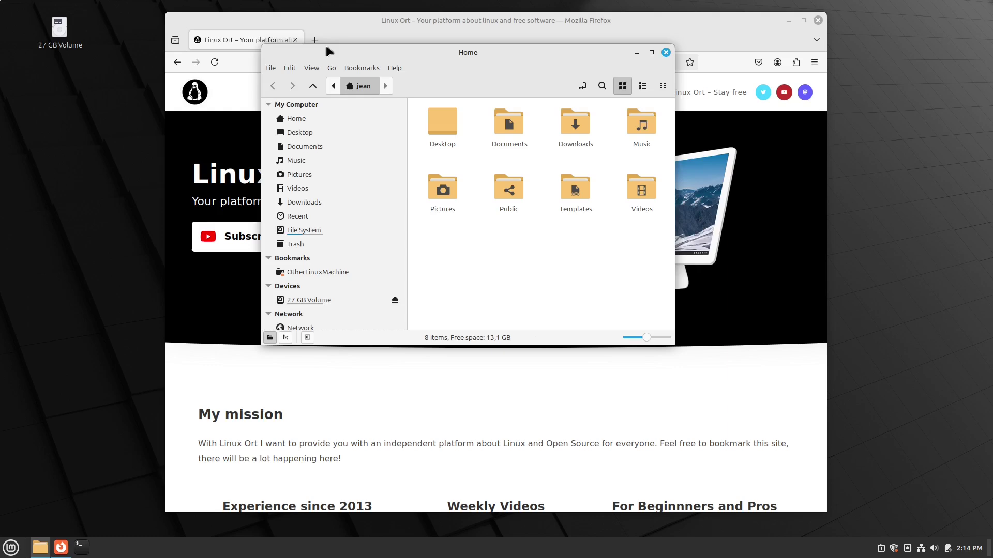
pyautogui.hotkey('alt', 'F11')
# - Open Keyboard settings to the Windows shortcuts and inspect the Maximize and Close window bindings
pyautogui.click(2, 554)
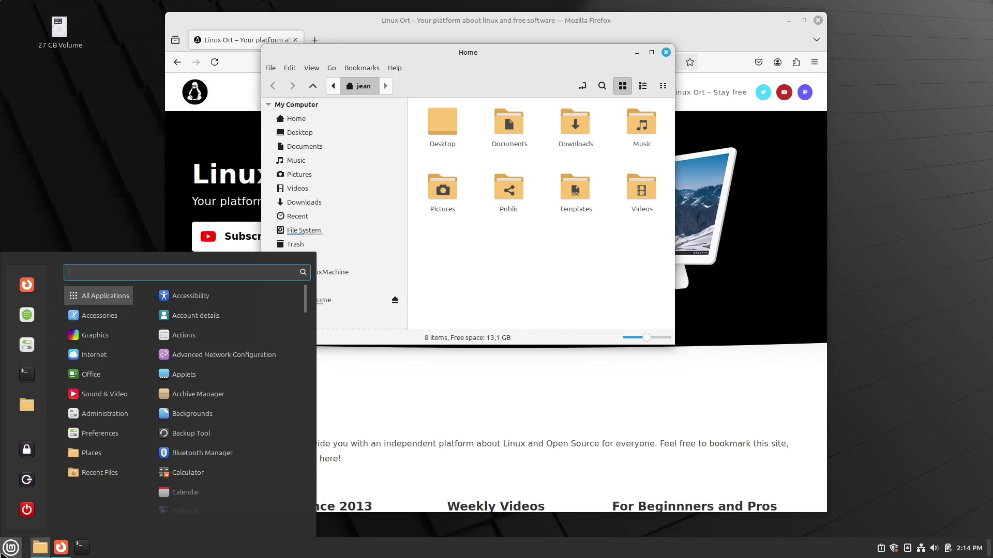
pyautogui.write('key')
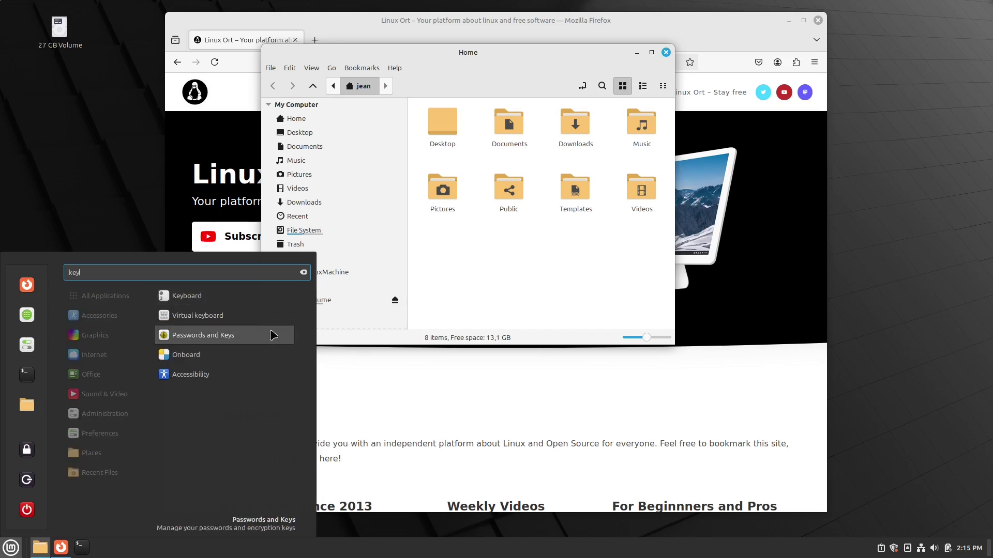
pyautogui.click(210, 299)
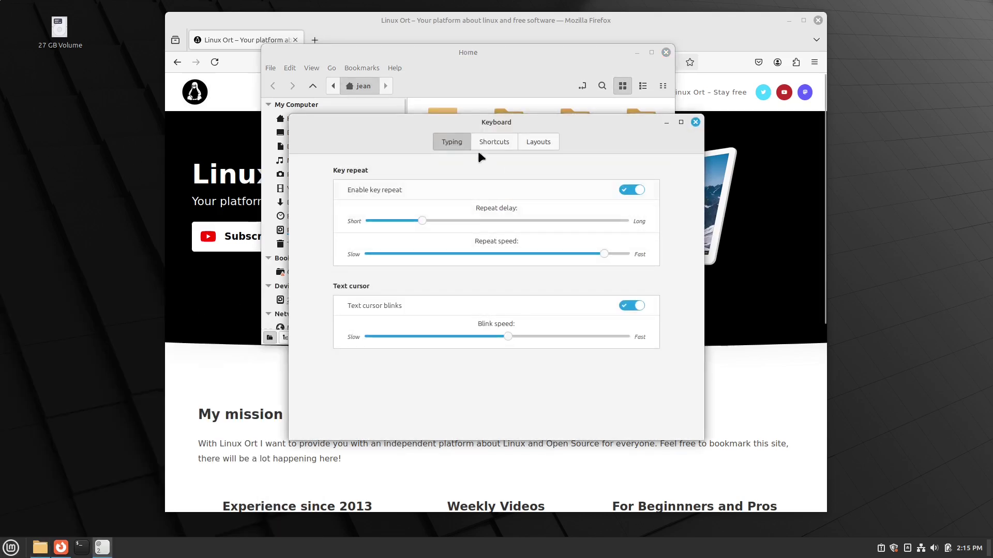
pyautogui.click(504, 141)
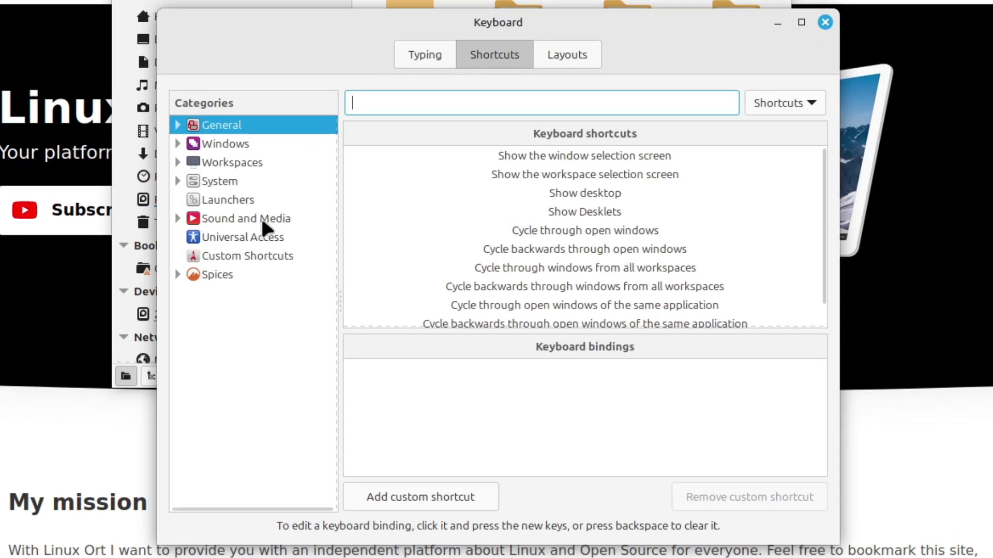
pyautogui.click(205, 144)
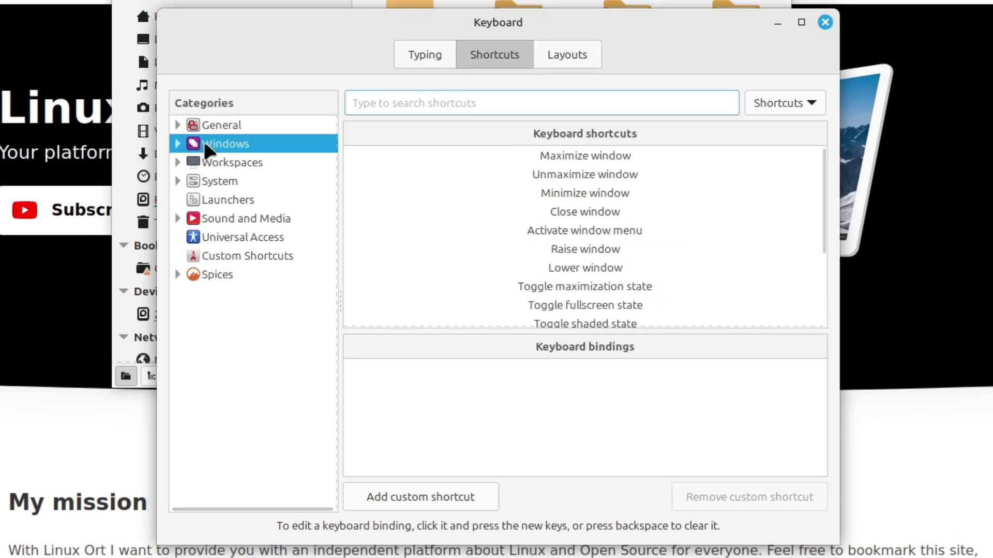
pyautogui.click(592, 157)
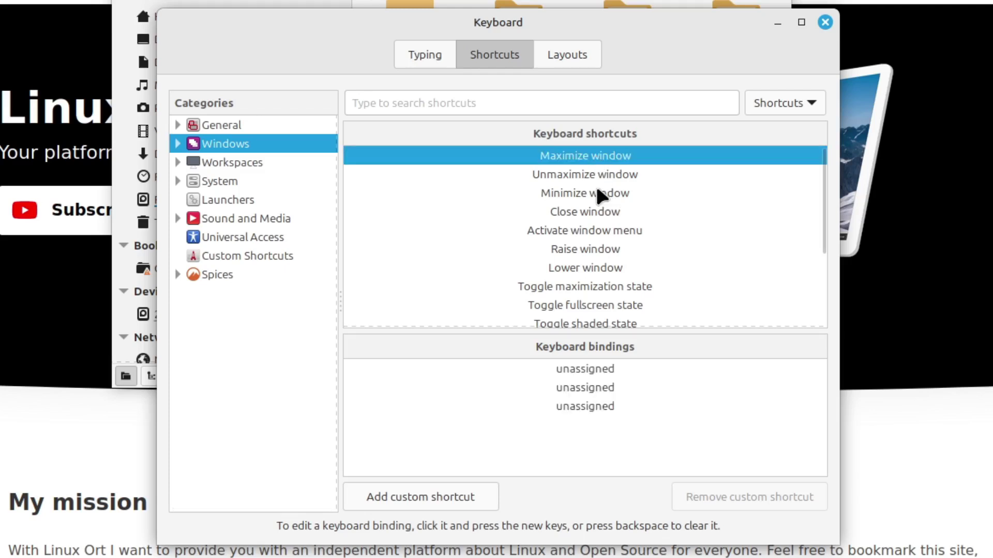
pyautogui.click(589, 209)
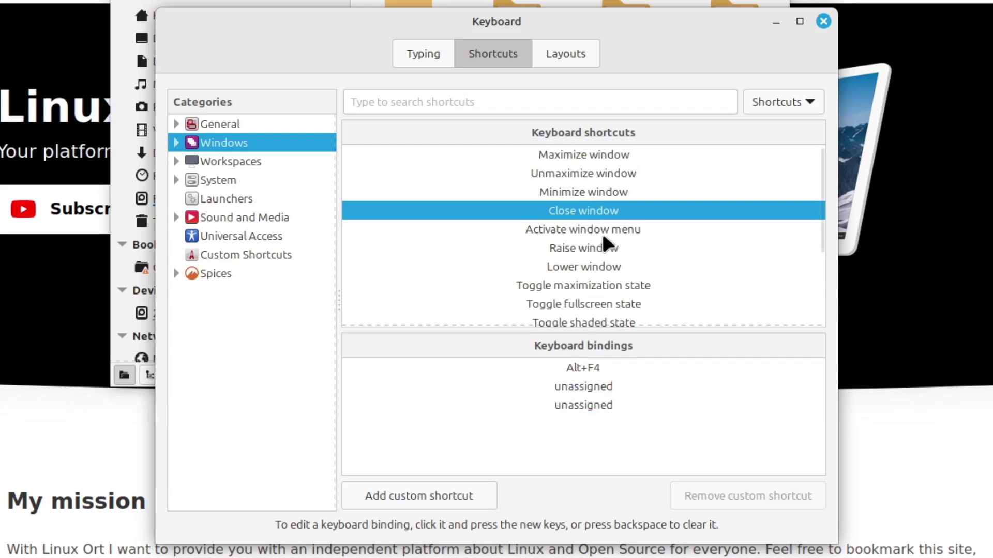
# - Bind Toggle fullscreen state to Alt+F11 and close Keyboard settings
pyautogui.click(589, 309)
pyautogui.scroll(-1, 578, 279)
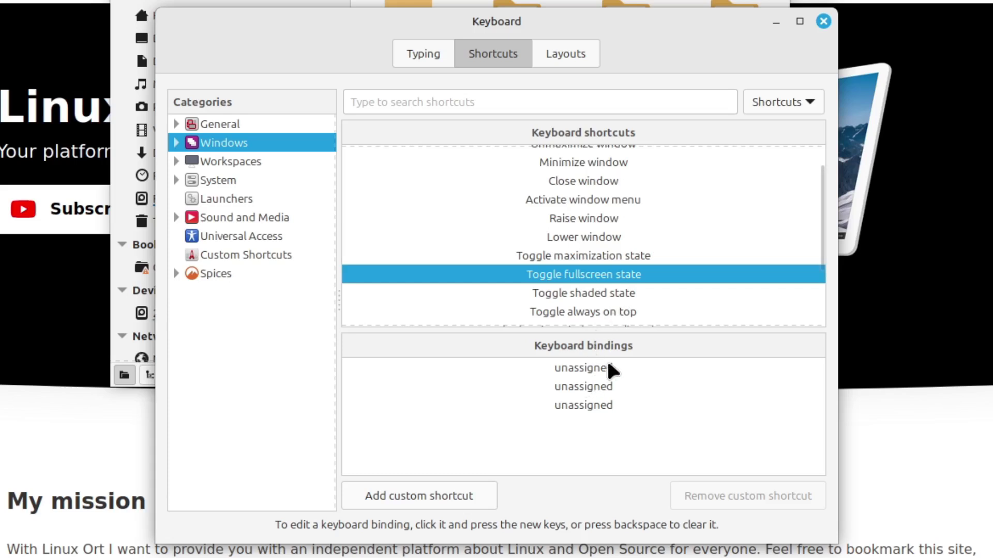
pyautogui.click(588, 365)
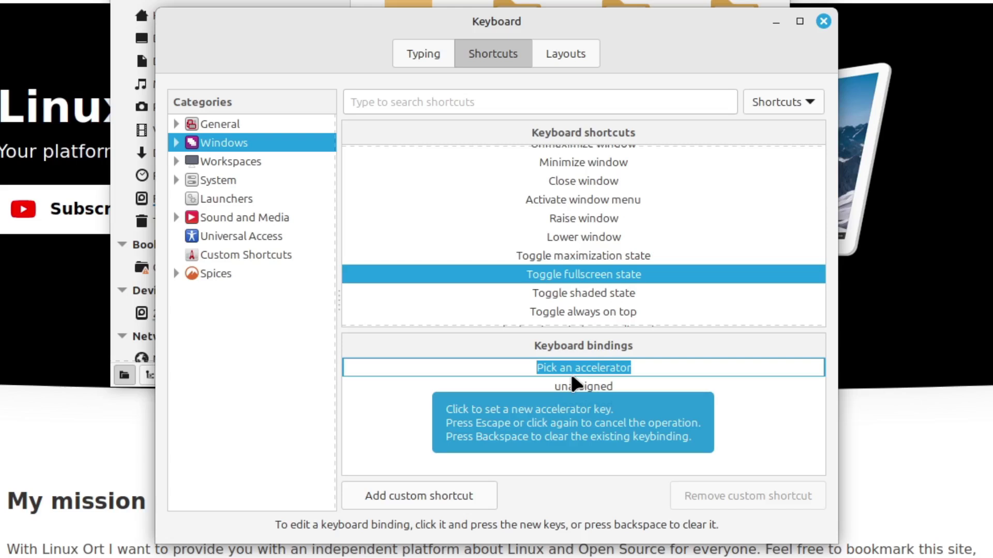
pyautogui.hotkey('alt', 'F11')
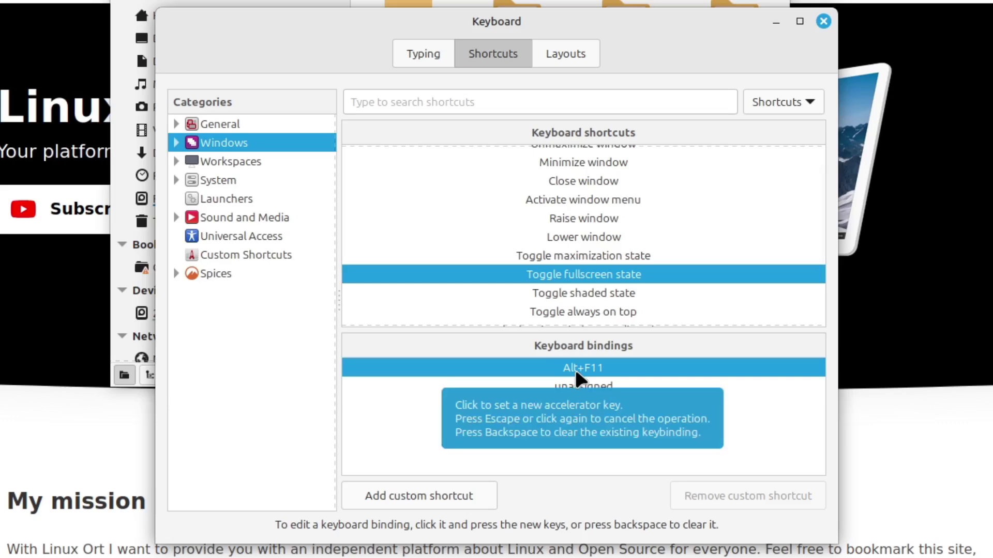
pyautogui.click(823, 21)
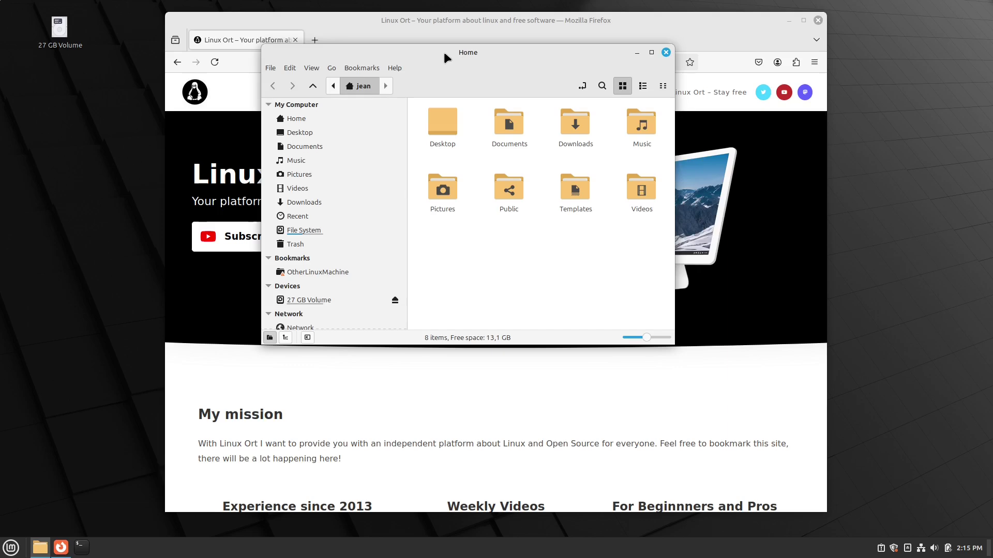
# - Toggle the Home folder window fullscreen with F11 and back, then close it
pyautogui.press('F11')
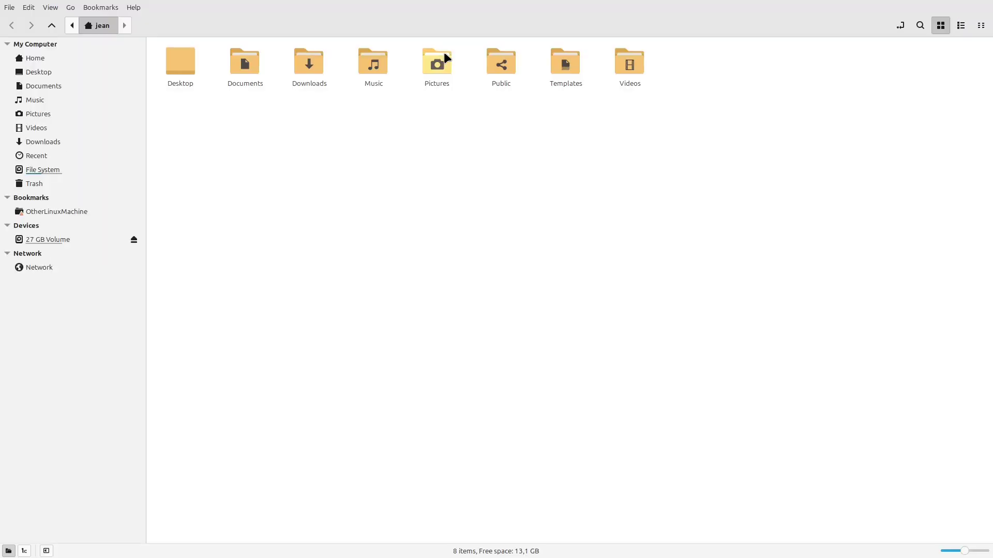
pyautogui.press('F11')
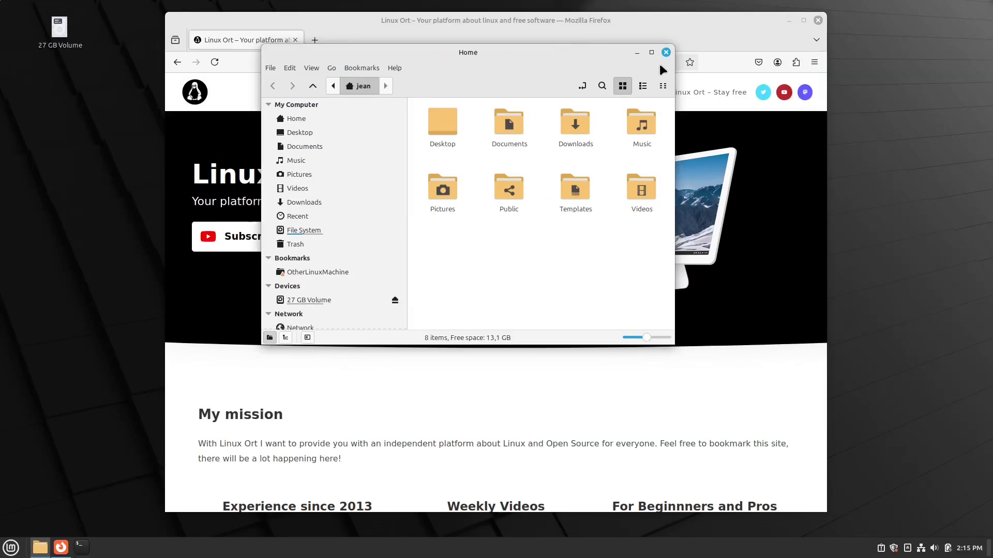
pyautogui.click(666, 52)
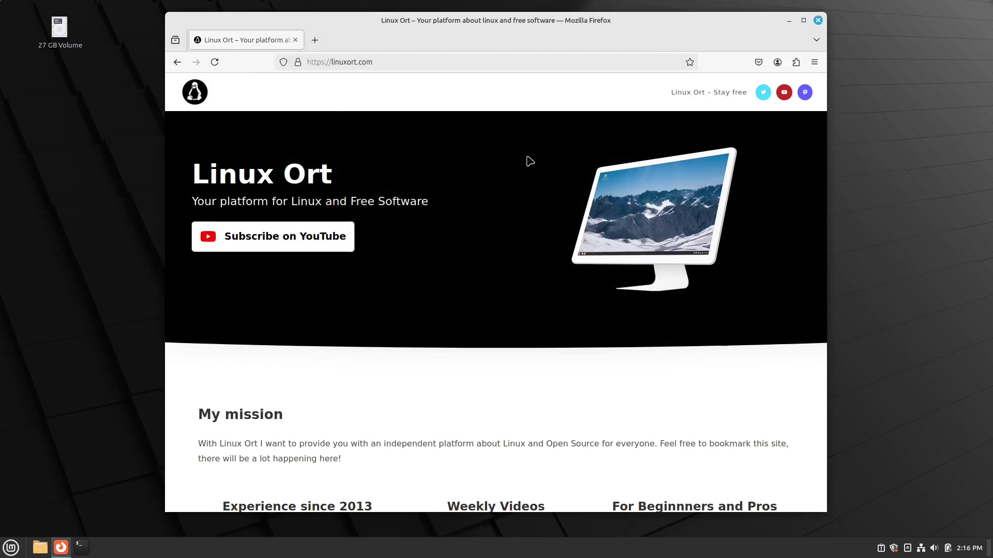
# - Reopen Keyboard shortcuts and browse the Windows, Workspaces, Custom, Launchers and System categories
pyautogui.click(11, 548)
pyautogui.click(11, 549)
pyautogui.click(491, 144)
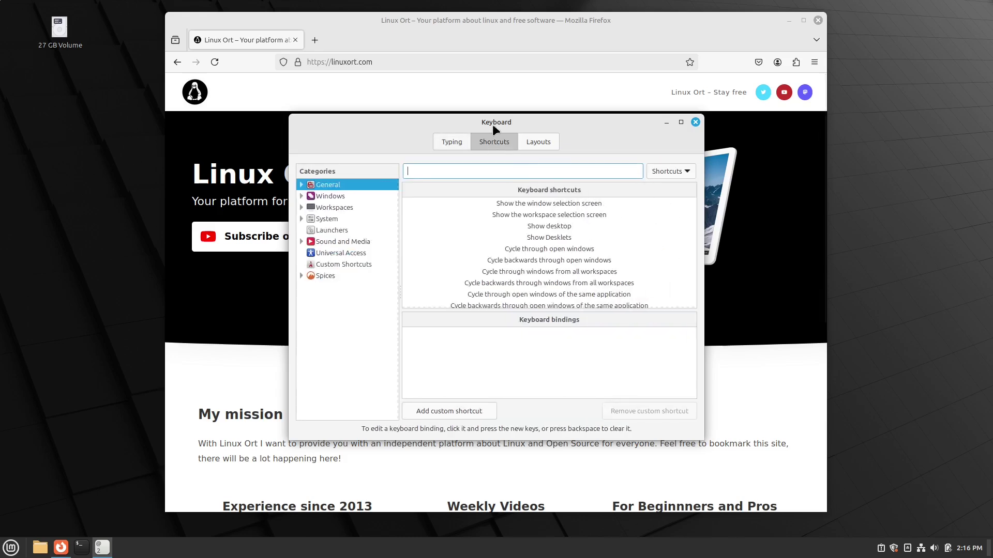
pyautogui.click(321, 194)
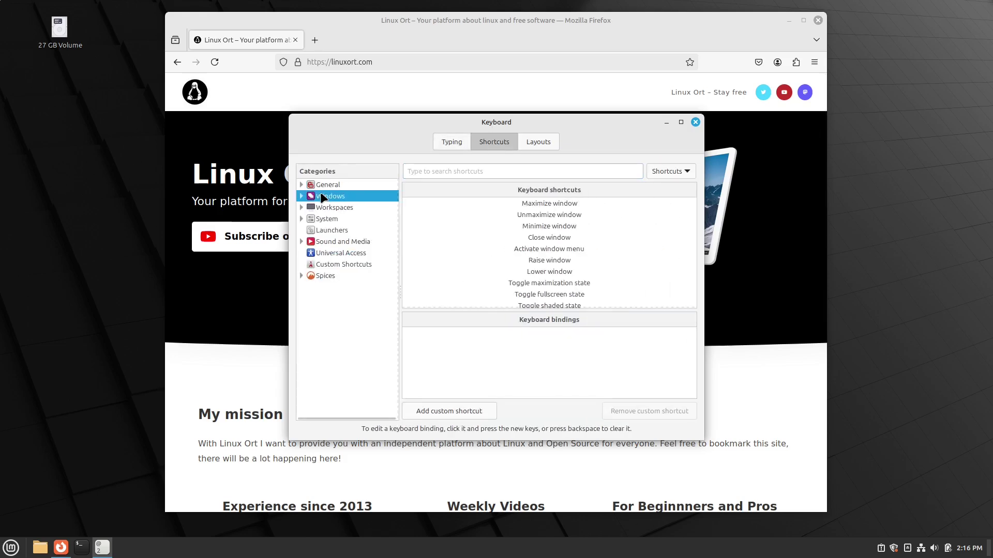
pyautogui.click(324, 207)
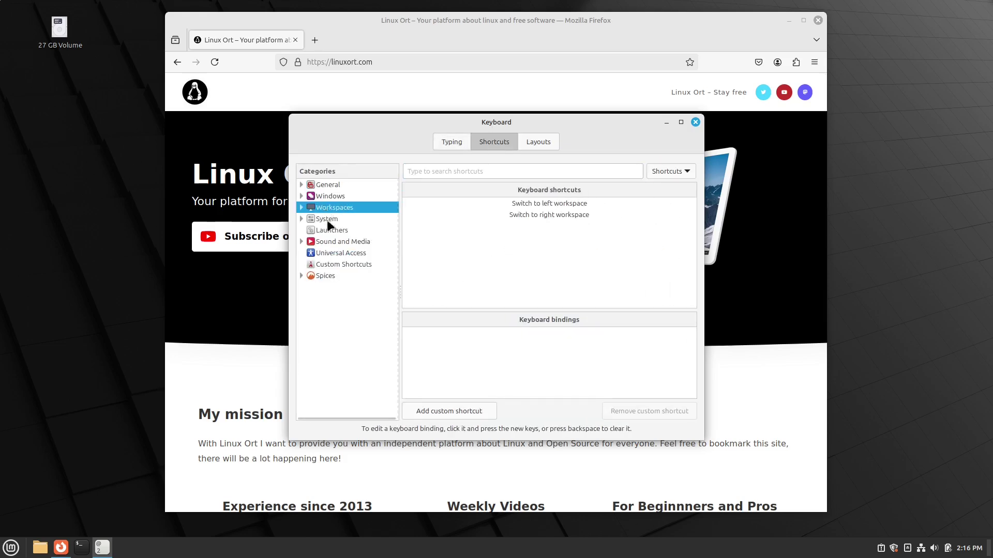
pyautogui.click(327, 265)
pyautogui.click(328, 231)
pyautogui.click(328, 216)
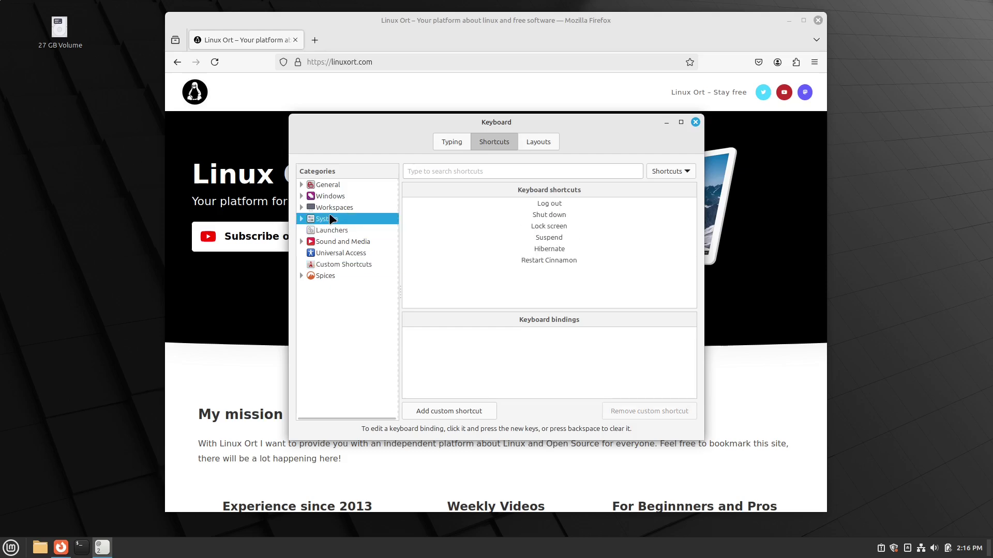
pyautogui.click(325, 197)
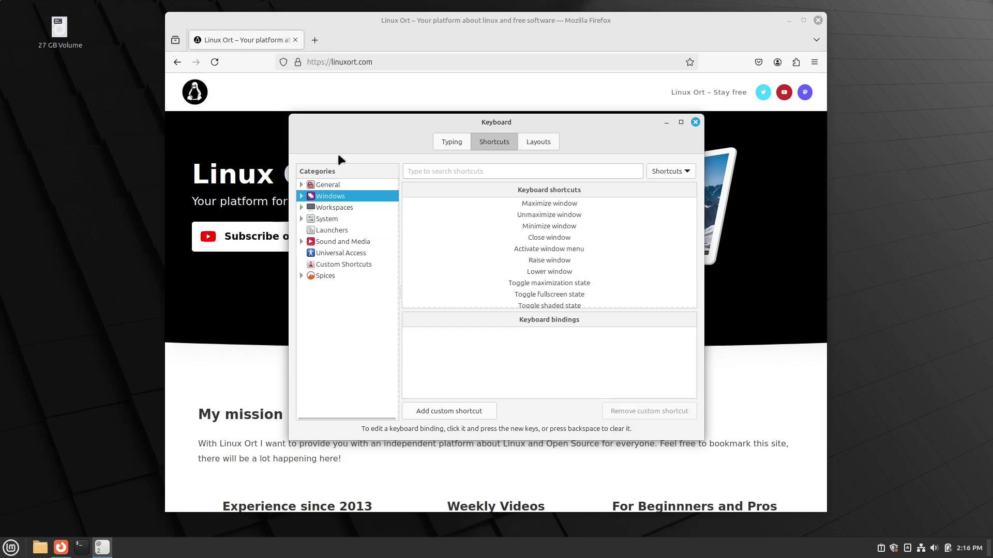
# - Browse the Positioning, Tiling and Snapping, Inter-workspace and Inter-monitor window shortcuts, then close Keyboard settings
pyautogui.click(306, 196)
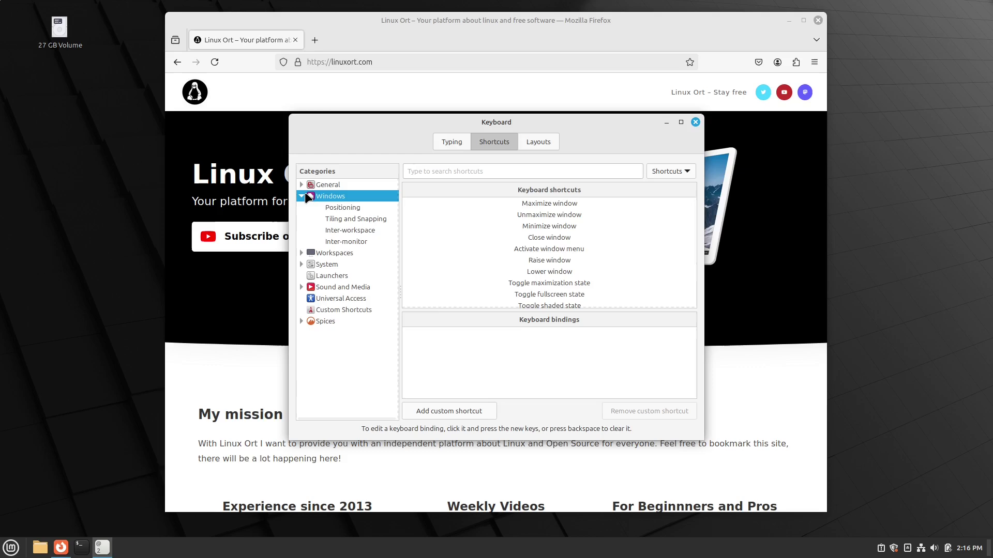
pyautogui.click(339, 206)
pyautogui.click(334, 197)
pyautogui.click(340, 207)
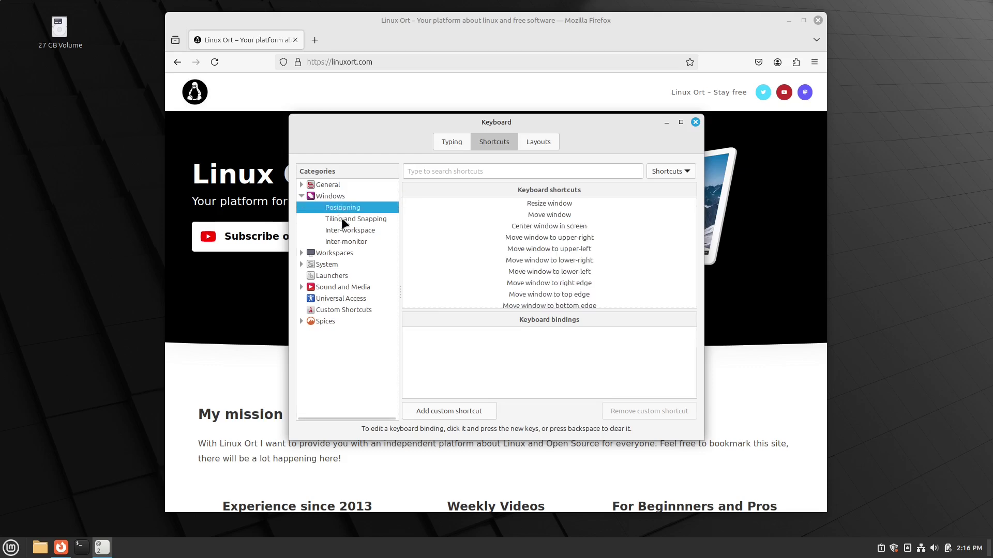
pyautogui.click(341, 218)
pyautogui.click(338, 229)
pyautogui.click(341, 240)
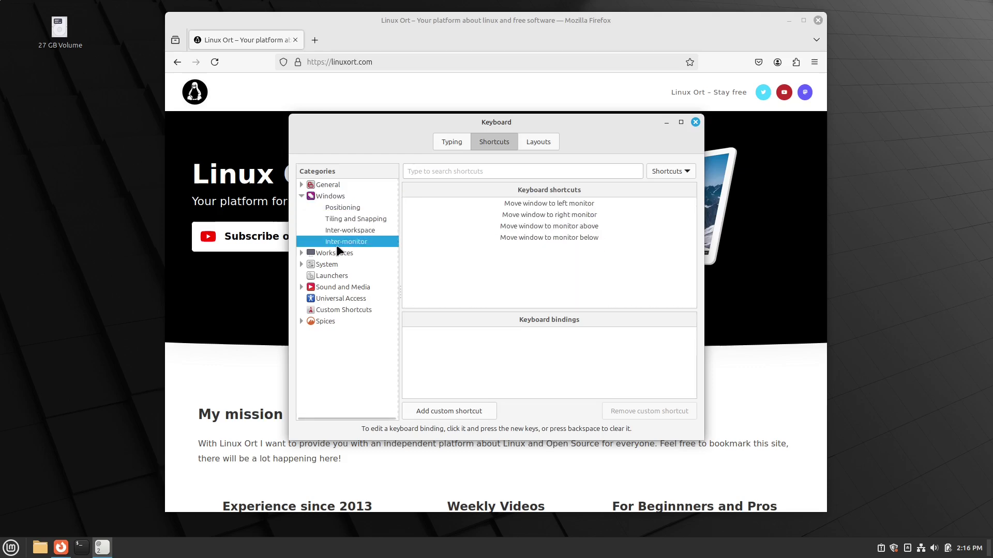
pyautogui.click(336, 198)
pyautogui.click(300, 197)
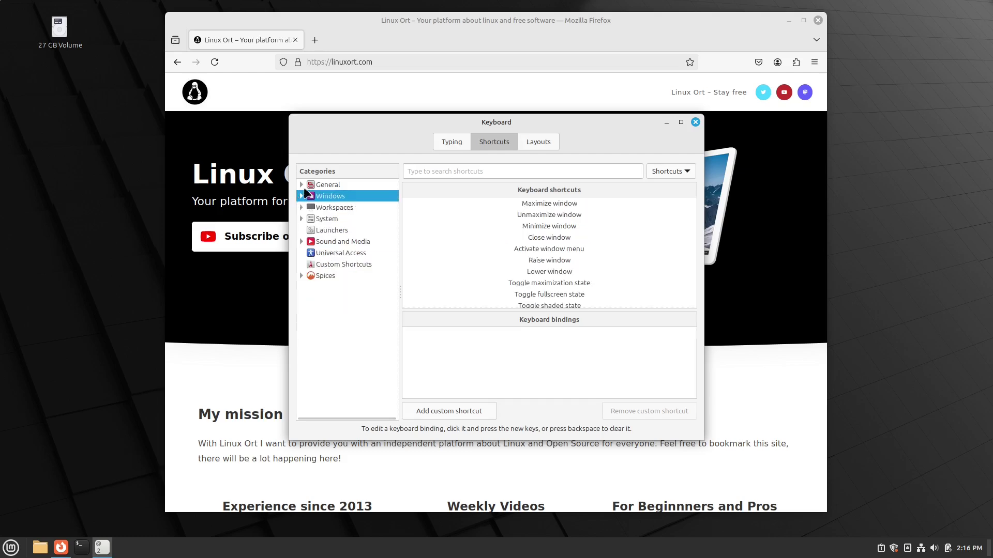
pyautogui.click(696, 122)
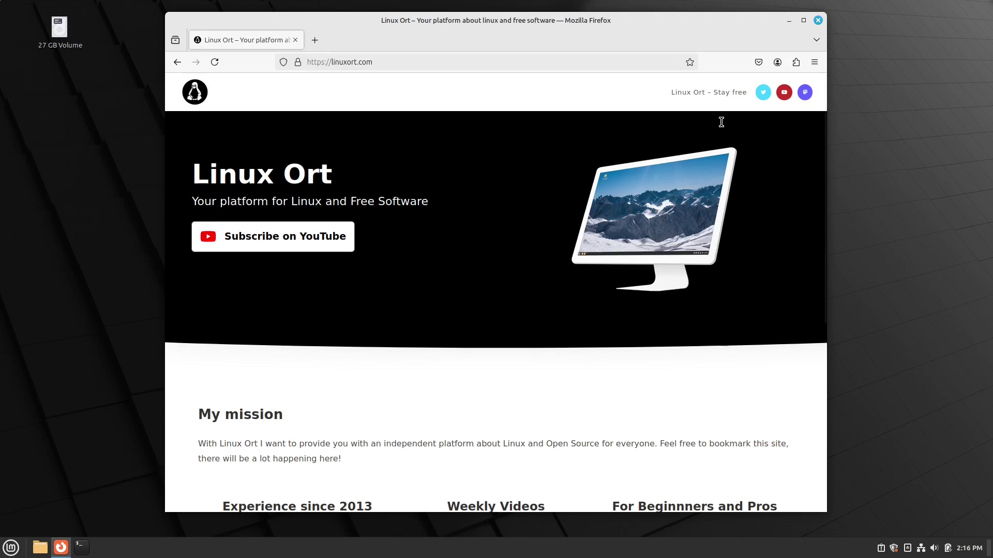
# - Close Firefox, open the Applets manager from the panel's context menu, and scroll the Manage list
pyautogui.click(817, 21)
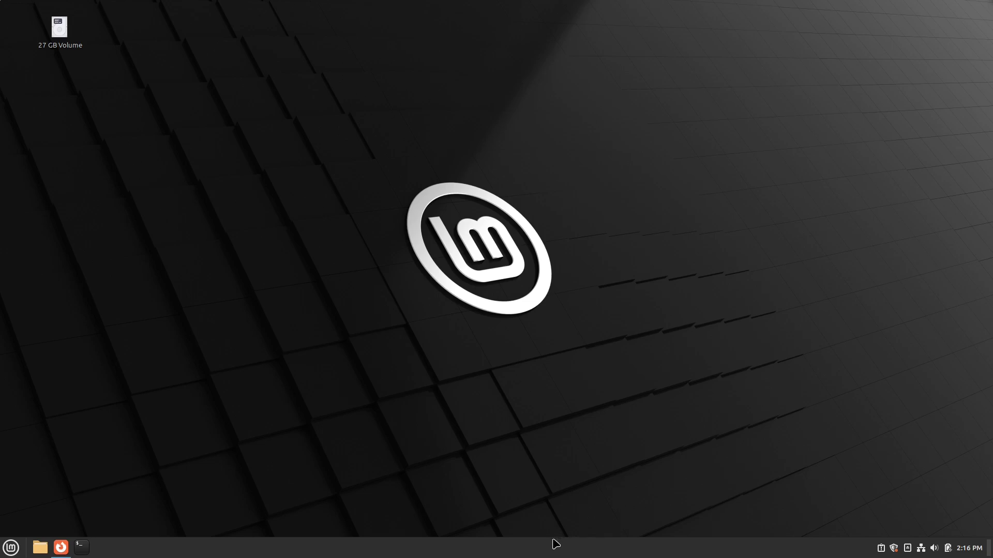
pyautogui.rightClick(537, 549)
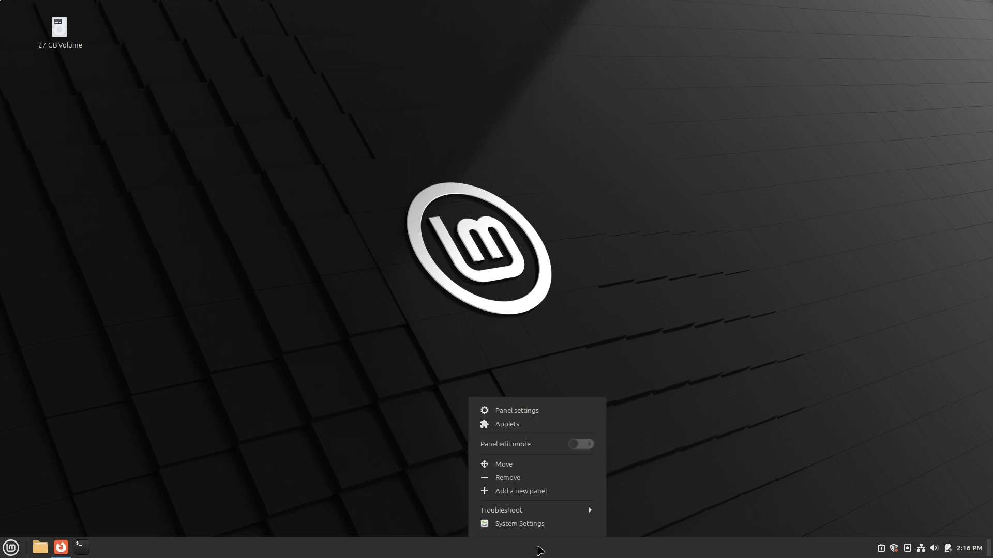
pyautogui.click(547, 421)
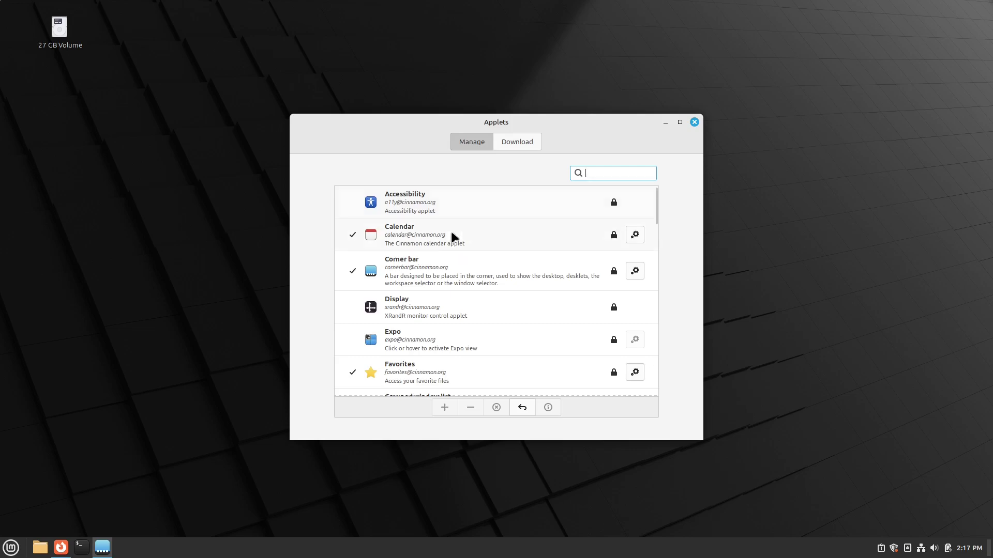
pyautogui.scroll(-10, 448, 258)
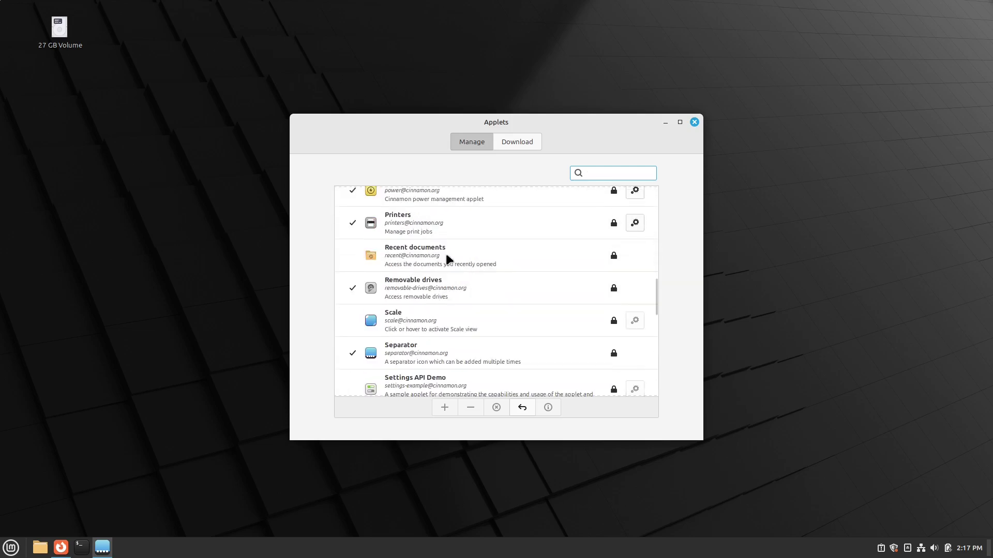
pyautogui.scroll(-4, 447, 261)
pyautogui.scroll(-3, 447, 265)
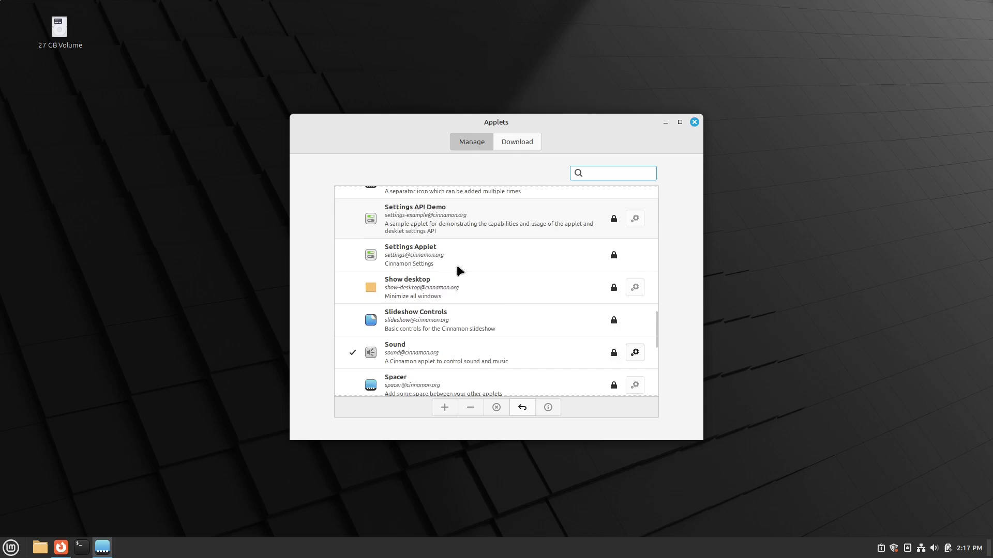
# - Install the Weather applet from the Download tab
pyautogui.click(510, 141)
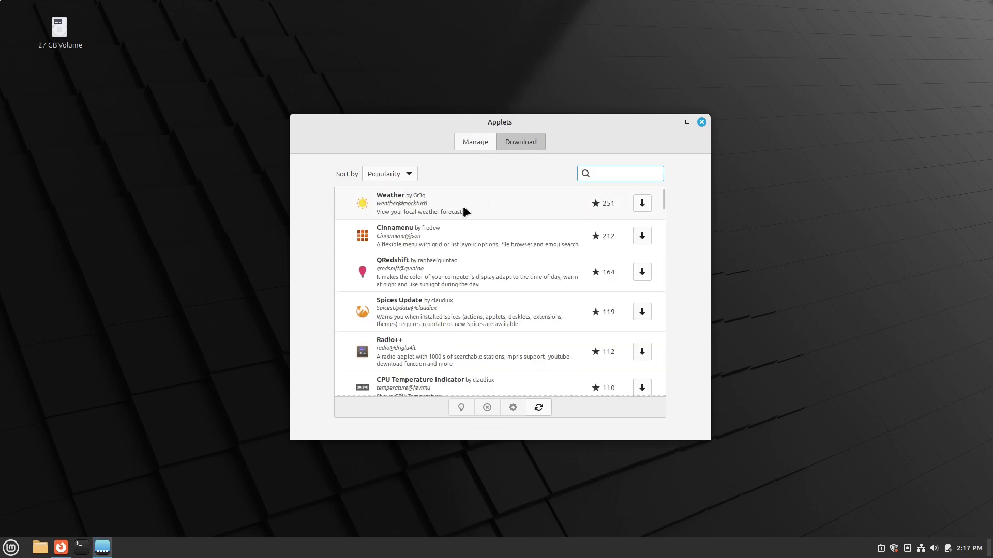
pyautogui.click(464, 208)
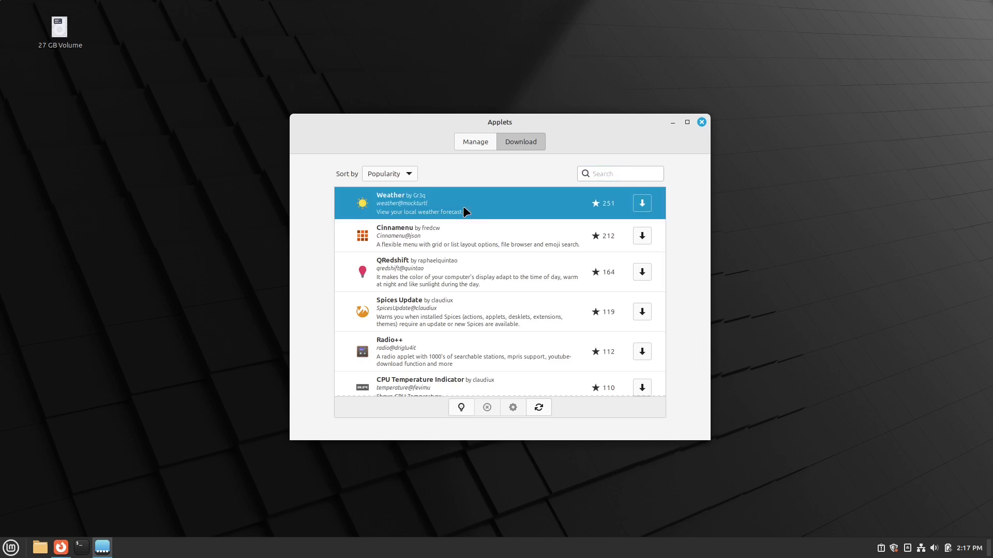
pyautogui.click(642, 204)
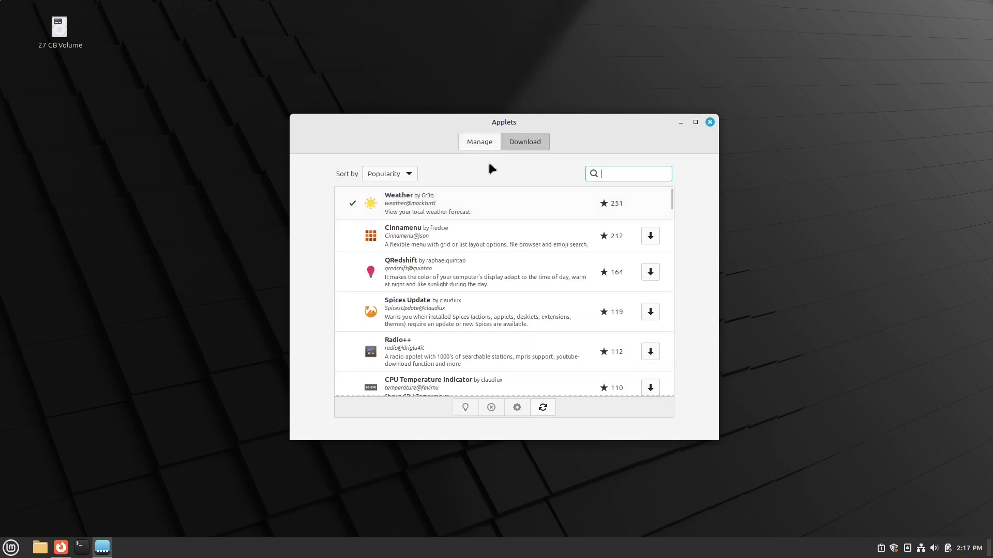
# - Select Weather in the Manage list and add it to the panel
pyautogui.click(468, 141)
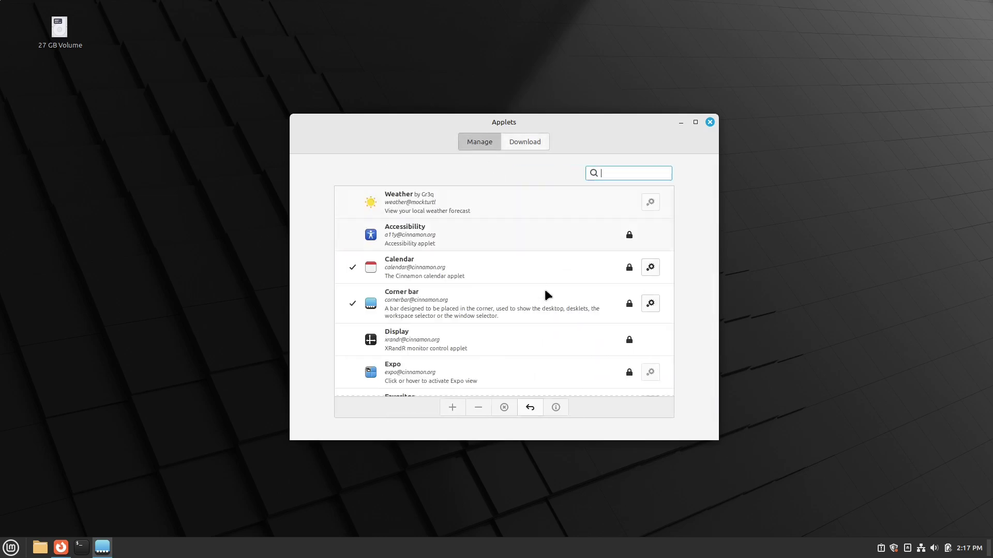
pyautogui.click(511, 200)
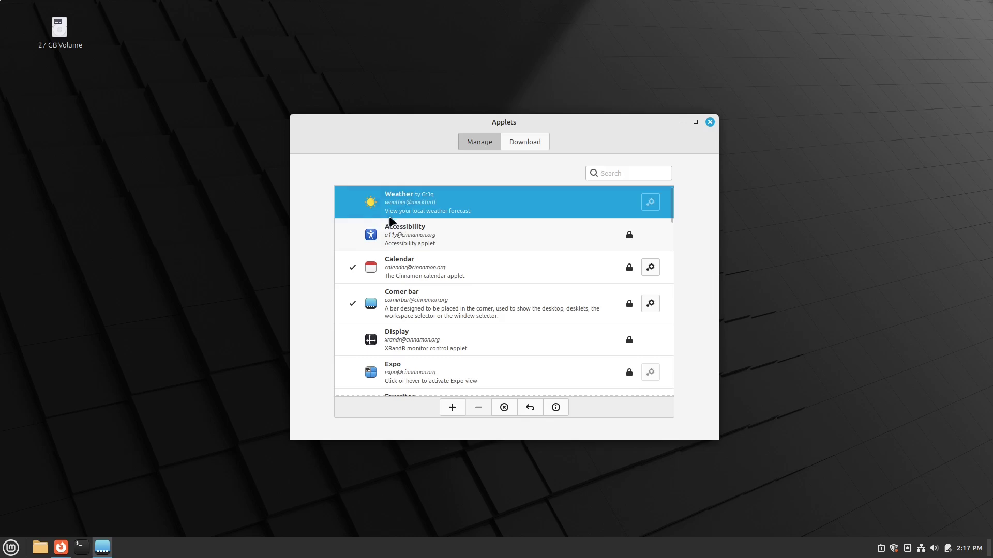
pyautogui.doubleClick(414, 206)
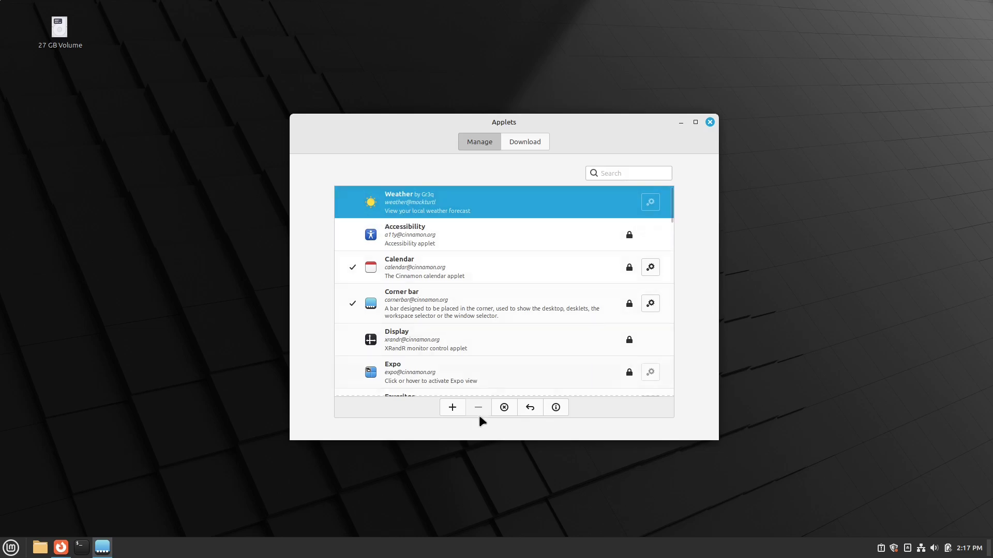
pyautogui.click(451, 408)
pyautogui.moveTo(851, 556)
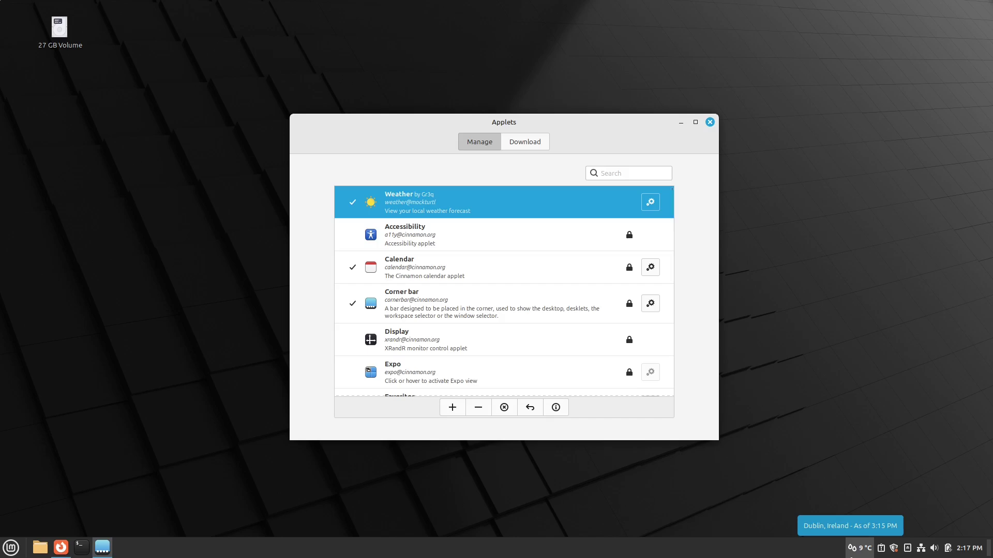
# - Open the Weather applet's settings from the panel, view its location and provider pages, then close it
pyautogui.rightClick(853, 554)
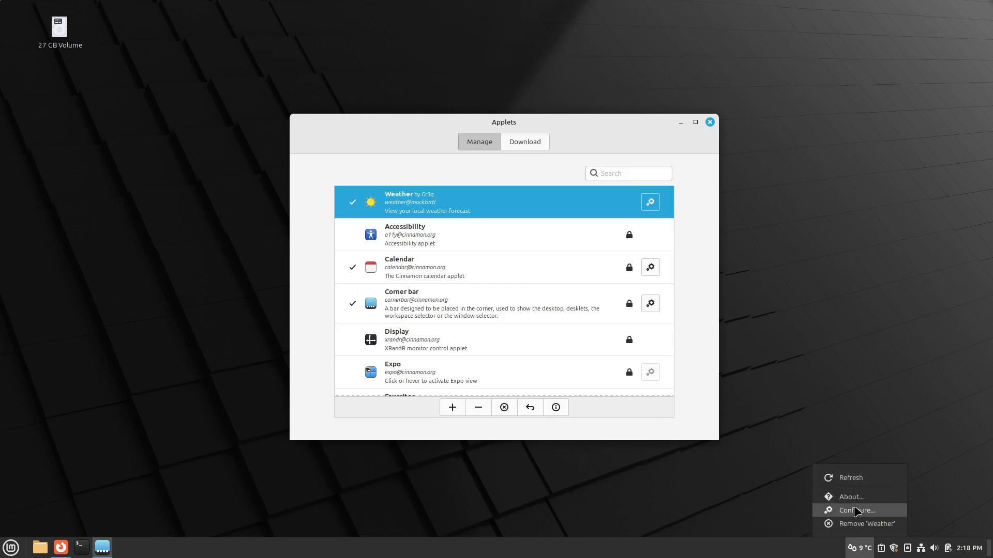
pyautogui.click(849, 511)
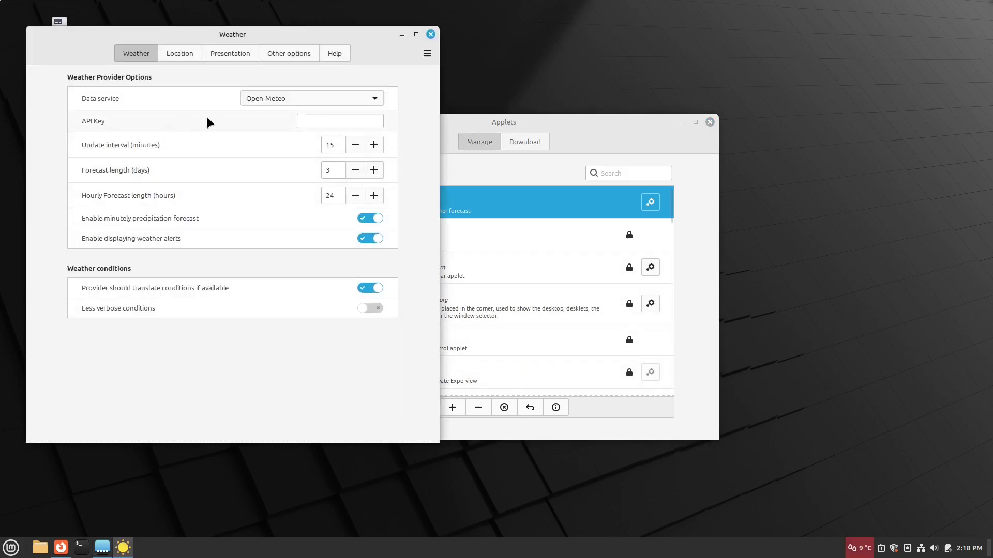
pyautogui.click(184, 54)
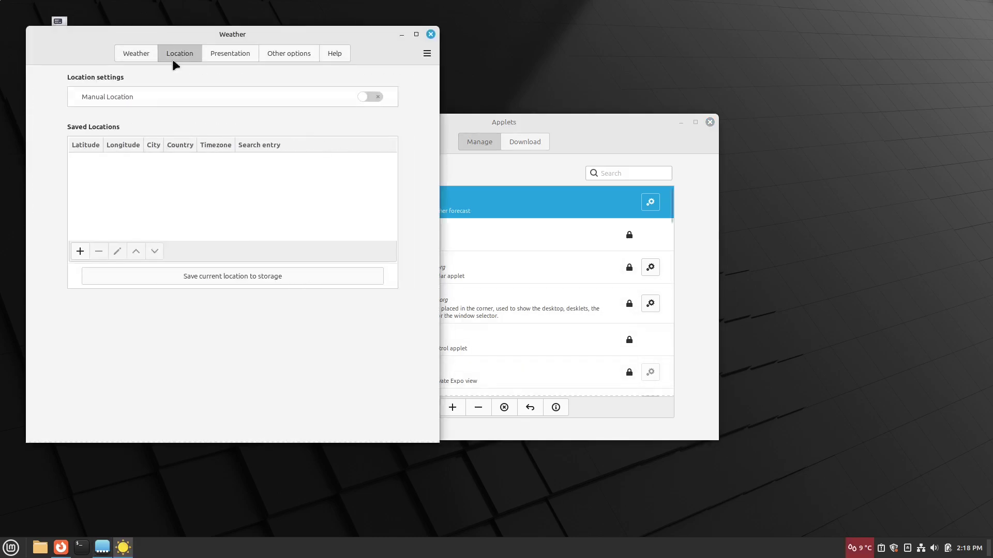
pyautogui.click(138, 51)
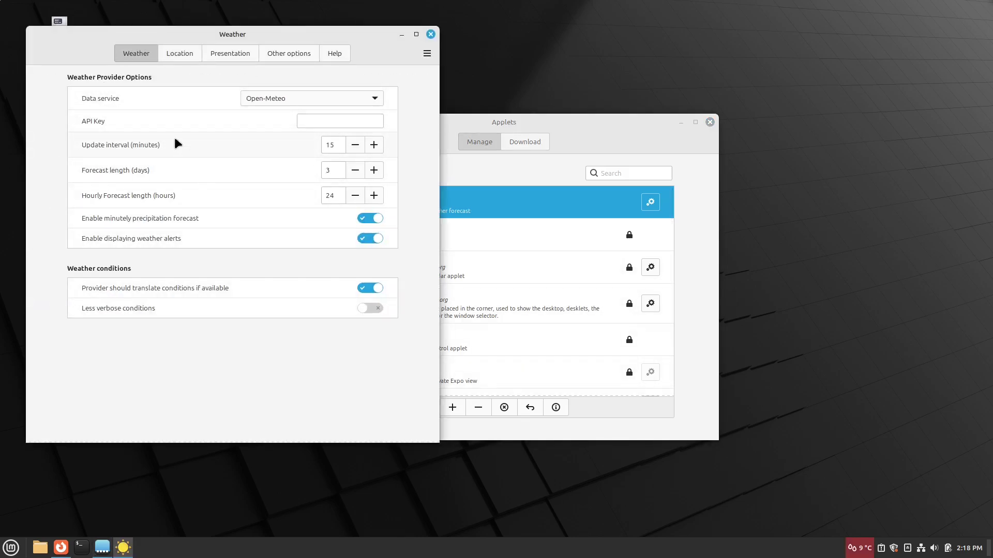
pyautogui.moveTo(196, 127)
pyautogui.click(430, 35)
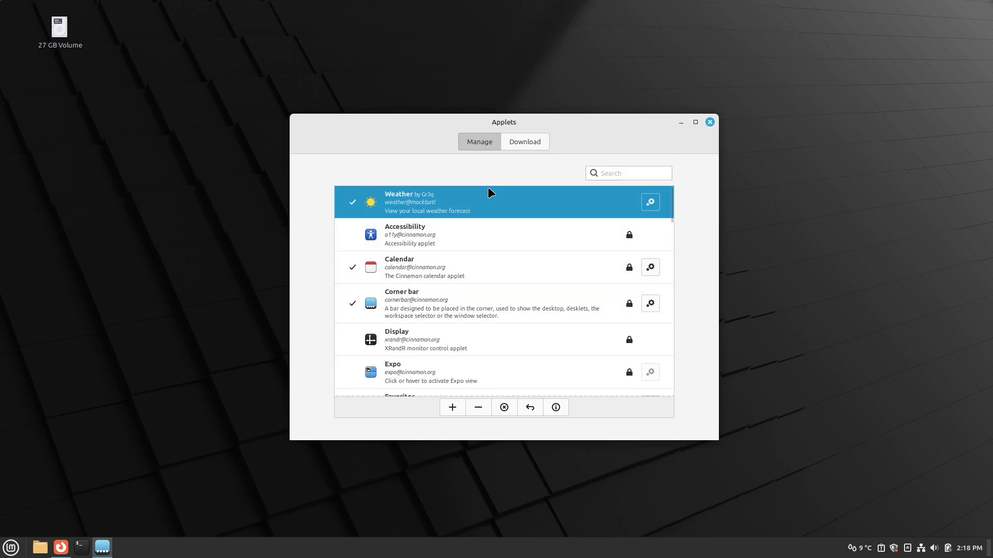
# - Scroll through the downloadable applets on the Download tab, then close the Applets window
pyautogui.click(511, 147)
pyautogui.scroll(-5, 479, 328)
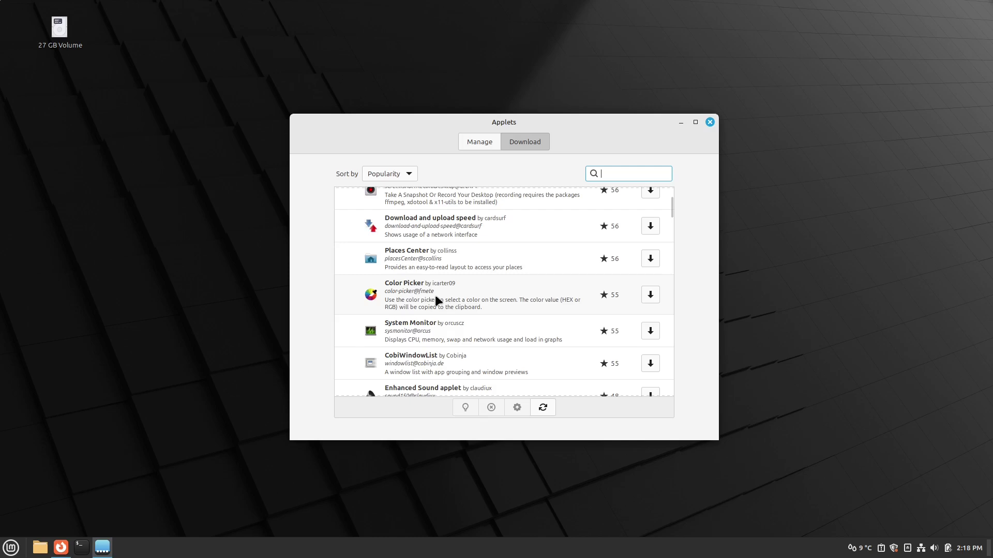
pyautogui.scroll(-8, 435, 295)
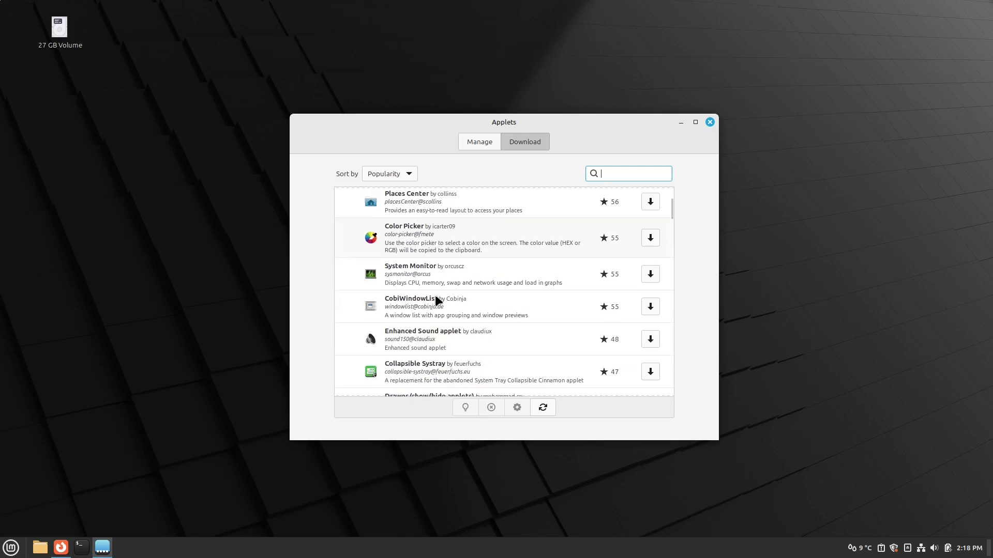
pyautogui.click(709, 123)
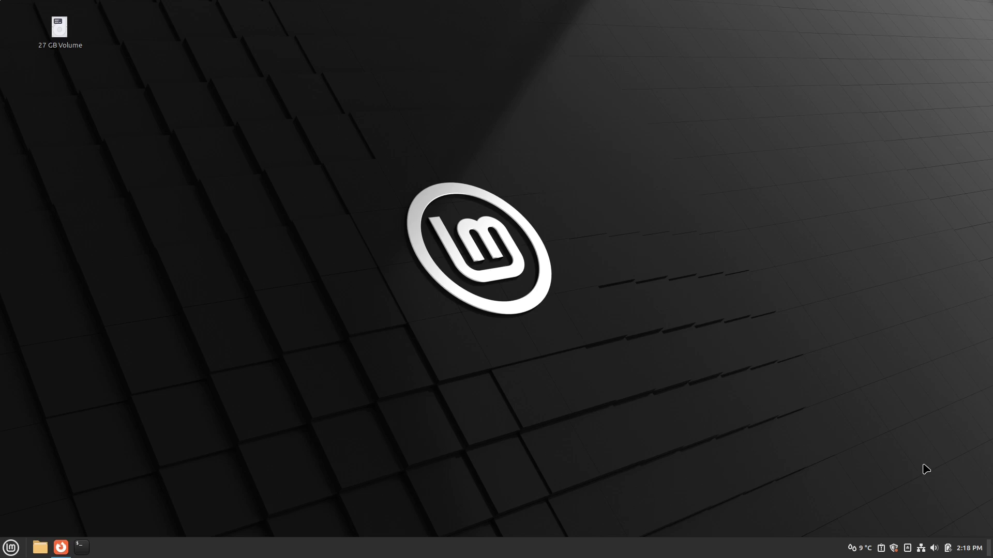
# - In the clock's Date and Time settings, turn on Display the date and Display seconds
pyautogui.click(964, 551)
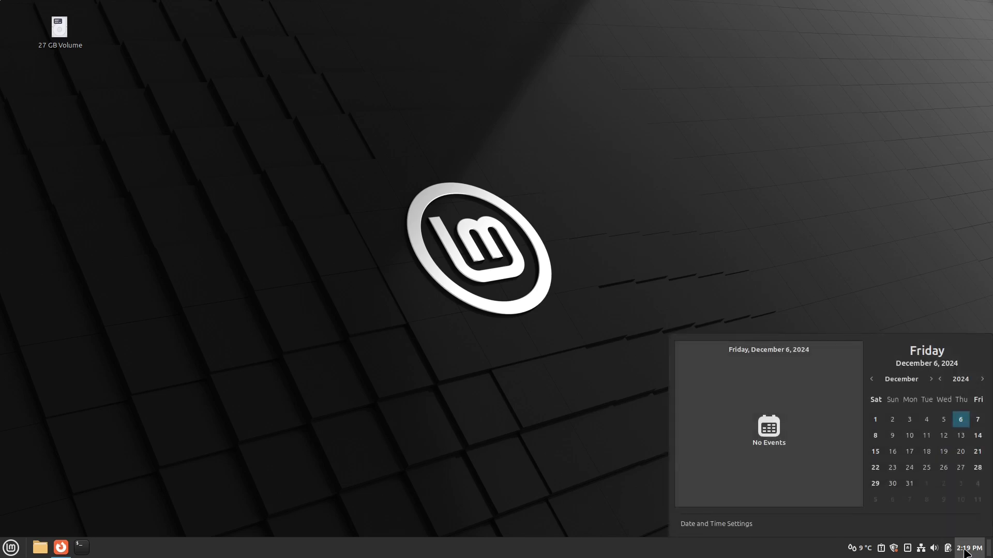
pyautogui.click(699, 528)
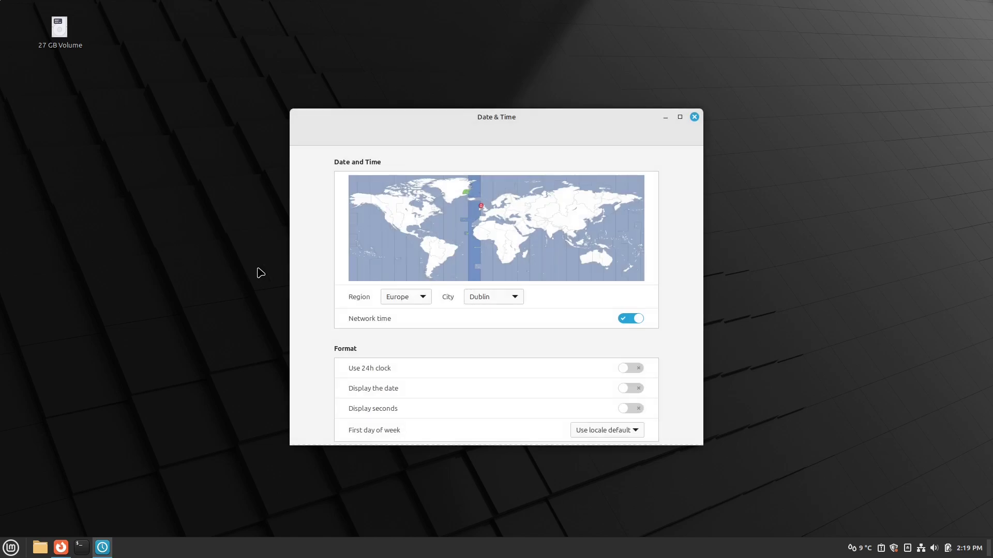
pyautogui.scroll(-1, 388, 362)
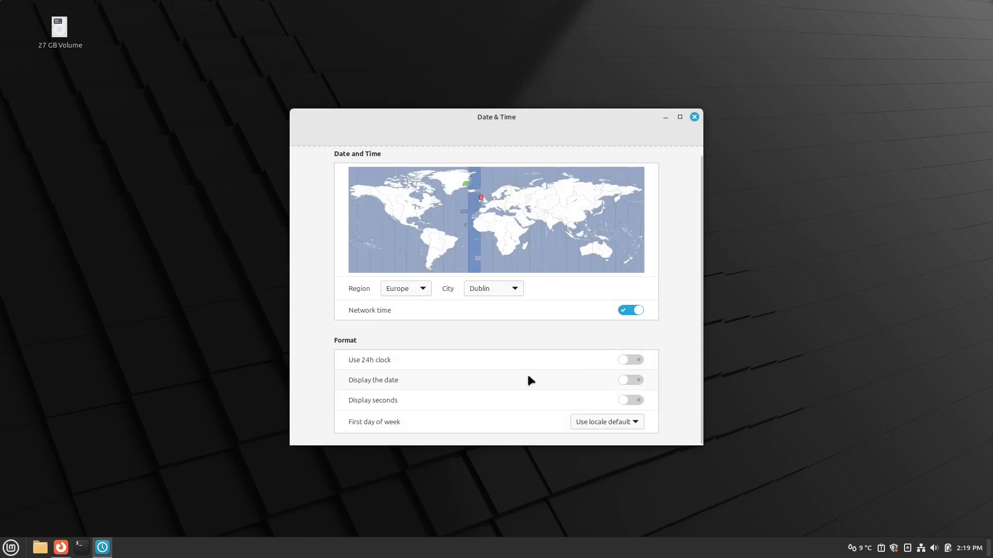
pyautogui.click(637, 381)
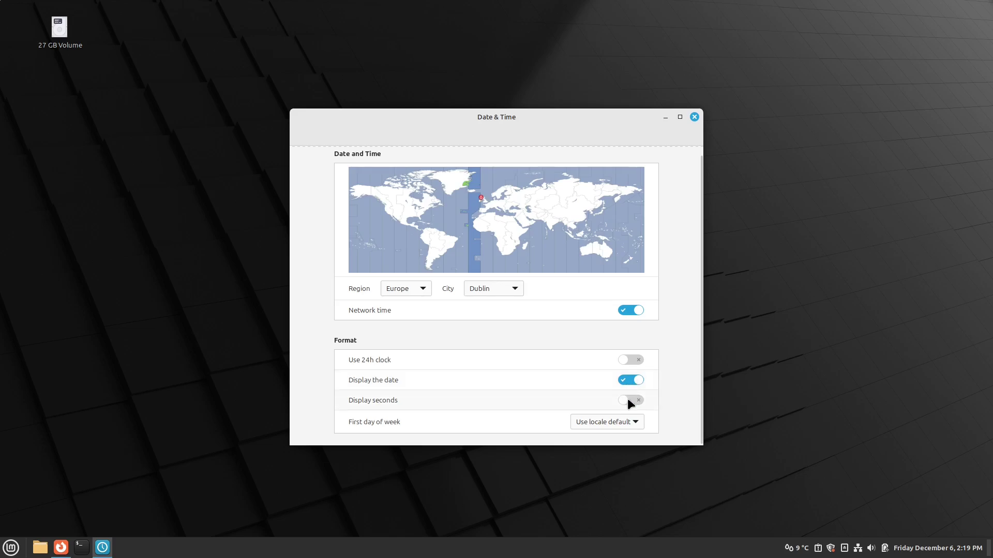
pyautogui.click(628, 400)
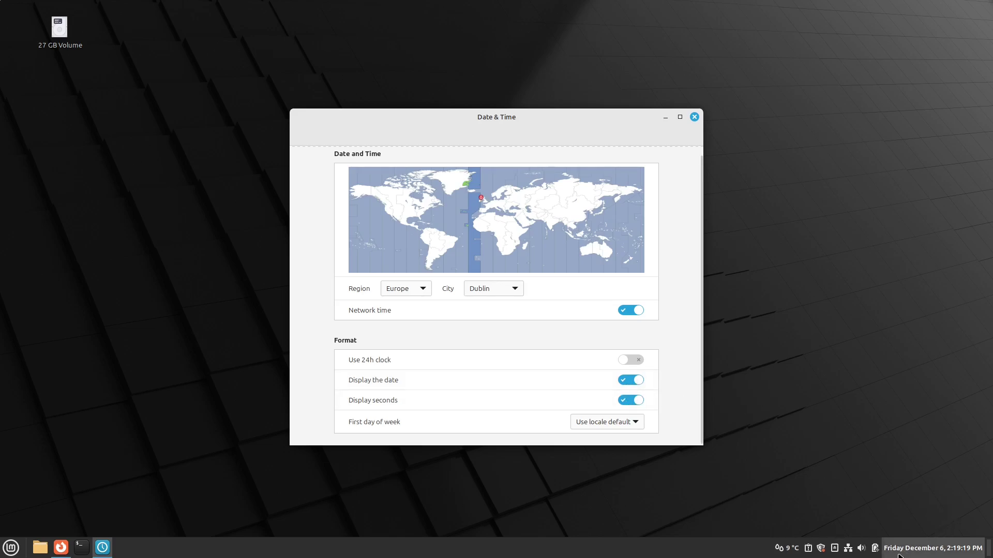
# - Close Date and Time settings, launch Update Manager by searching 'upda', and open its Edit menu
pyautogui.click(694, 117)
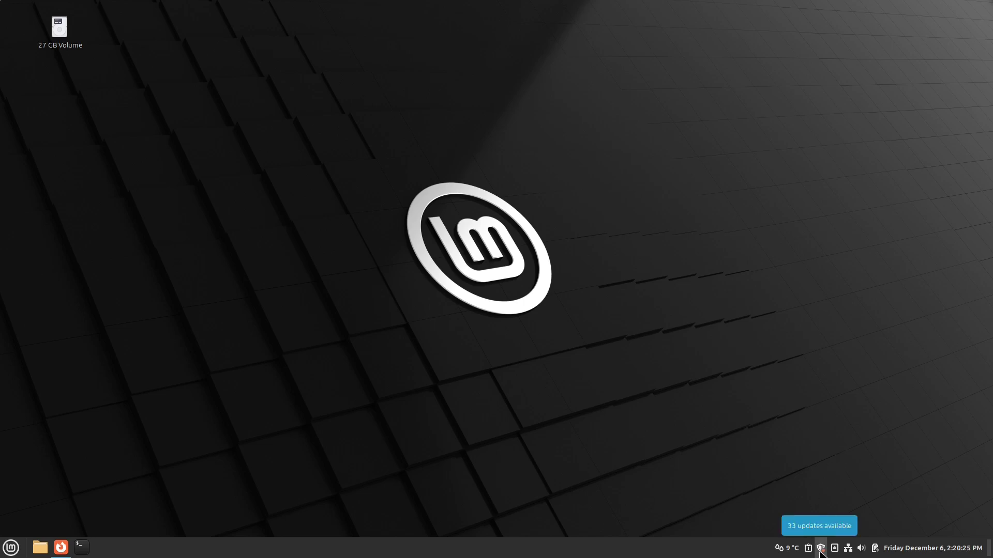
pyautogui.click(11, 549)
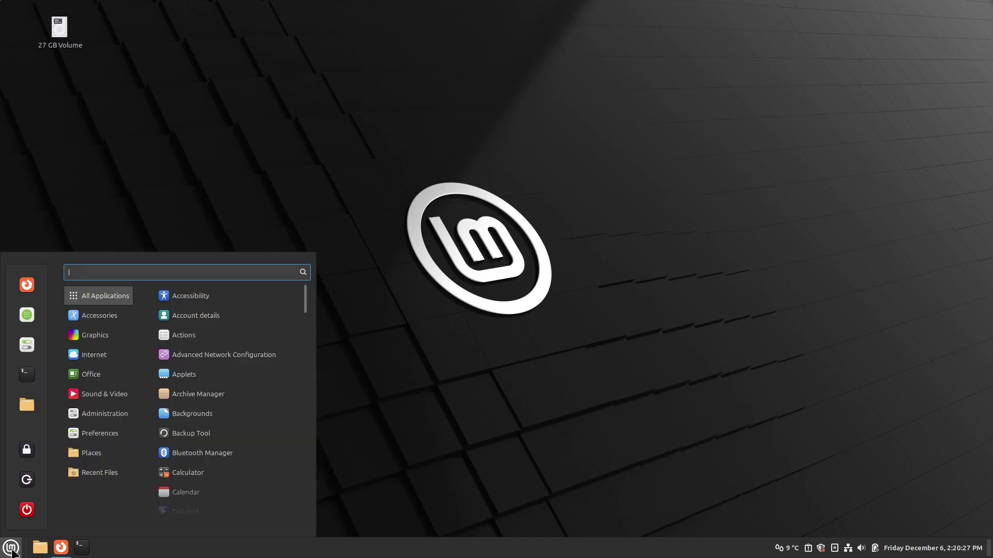
pyautogui.write('upda')
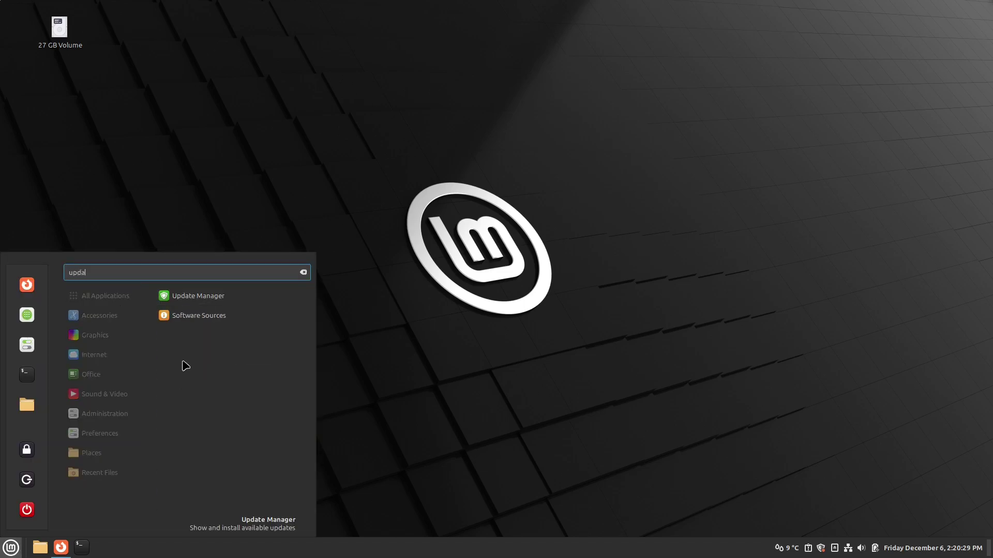
pyautogui.click(222, 296)
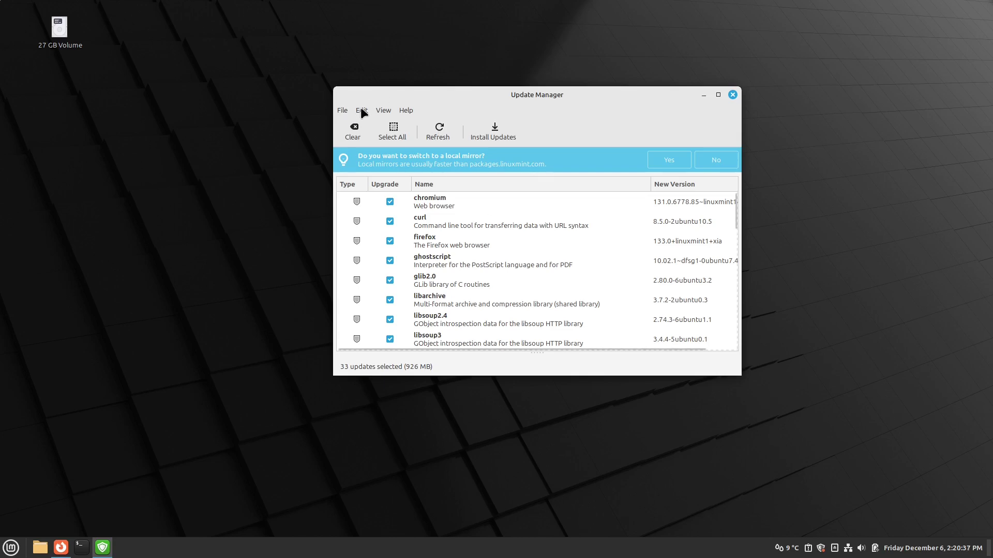
pyautogui.click(361, 109)
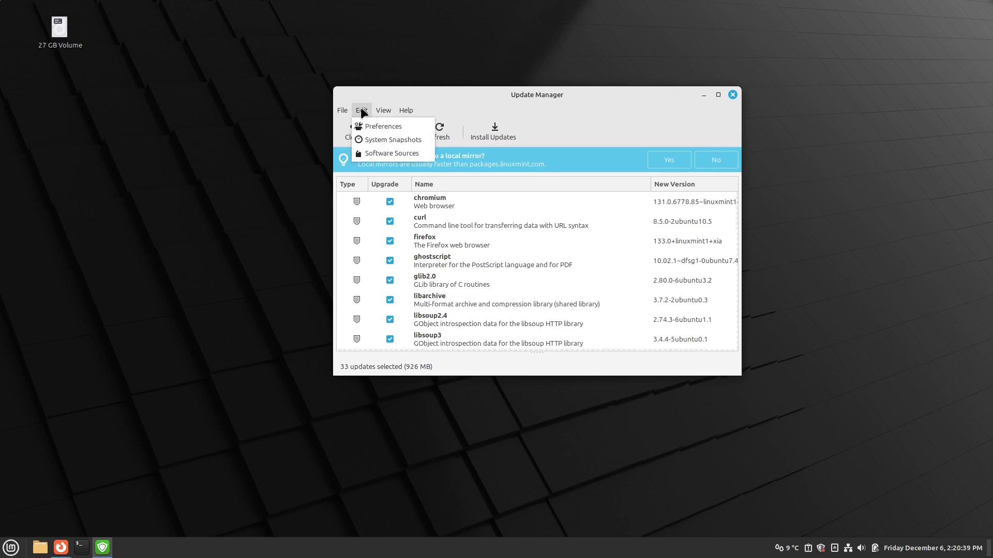
# - Review the Automation tab in Update Manager Preferences, then close Preferences and Update Manager
pyautogui.click(370, 126)
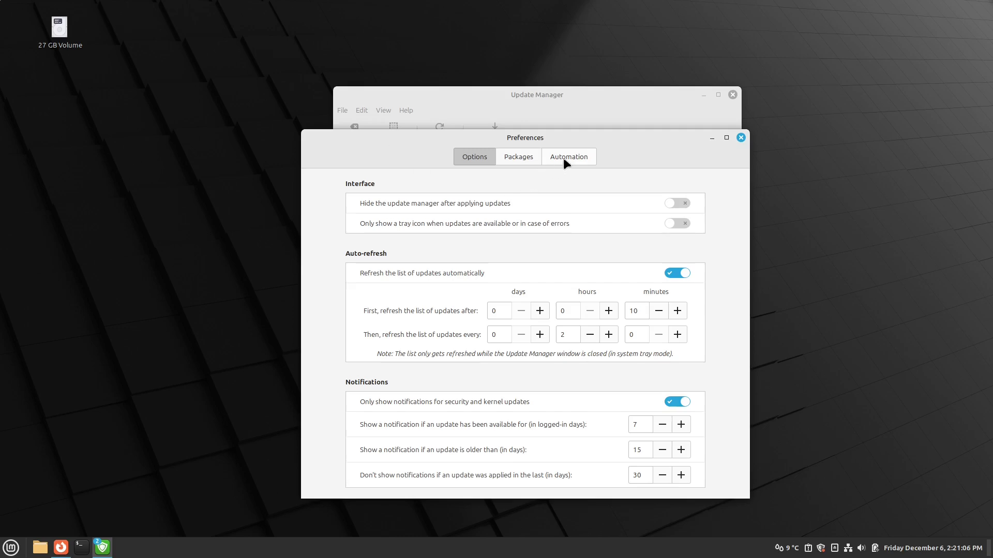
pyautogui.click(563, 158)
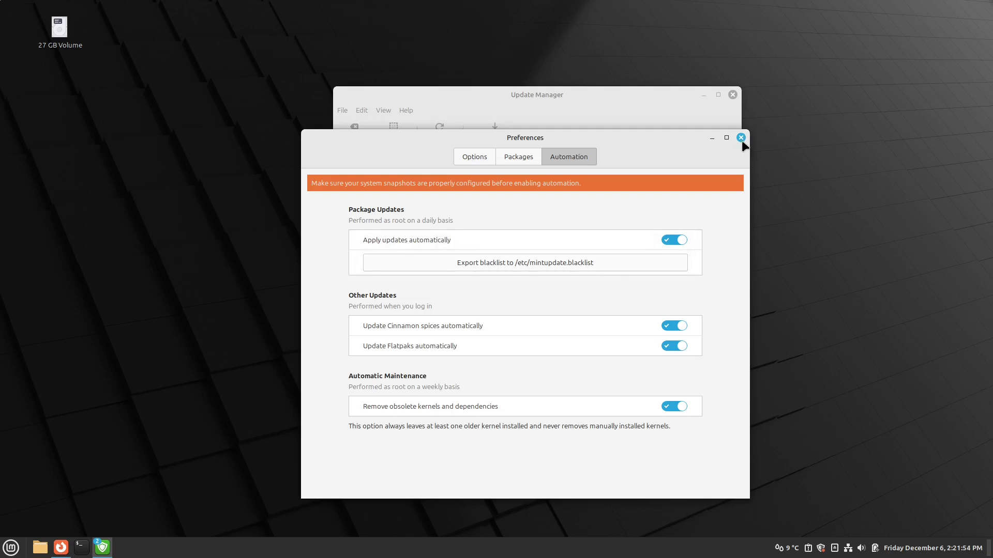
pyautogui.click(740, 137)
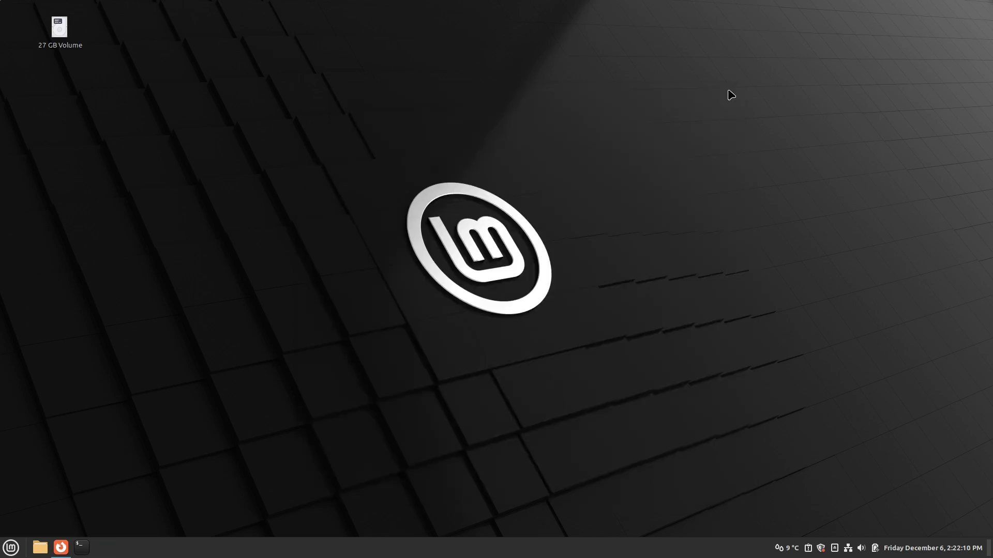
# - In the Mint menu, clear the 'tim' search and show the Internet category apps
pyautogui.click(3, 552)
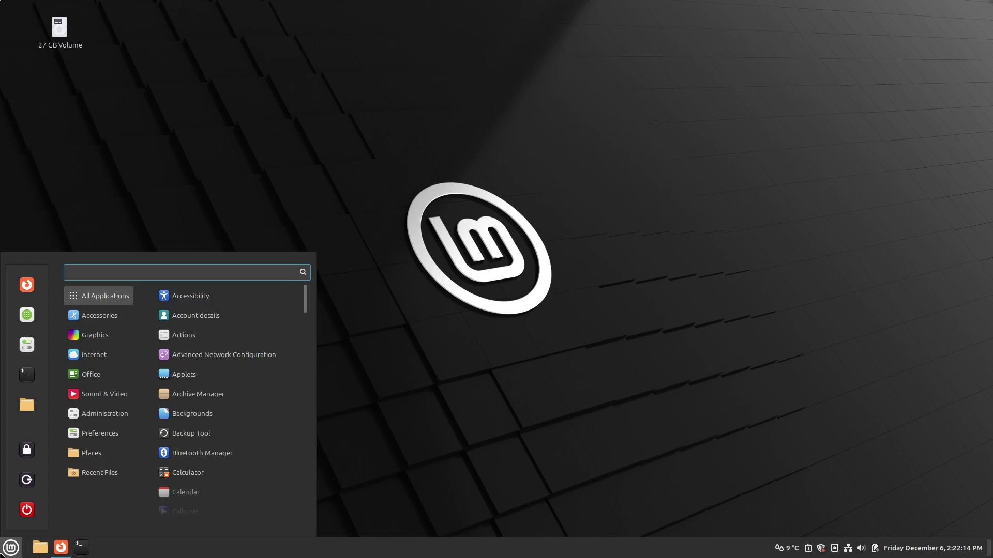
pyautogui.write('tim')
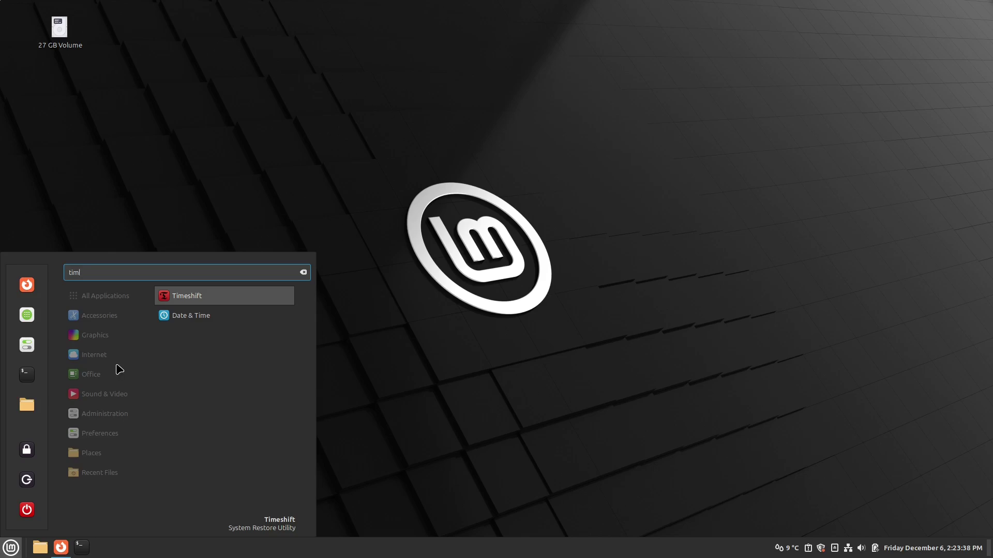
pyautogui.press('BackSpace')
pyautogui.press('BackSpace')
pyautogui.press('BackSpace')
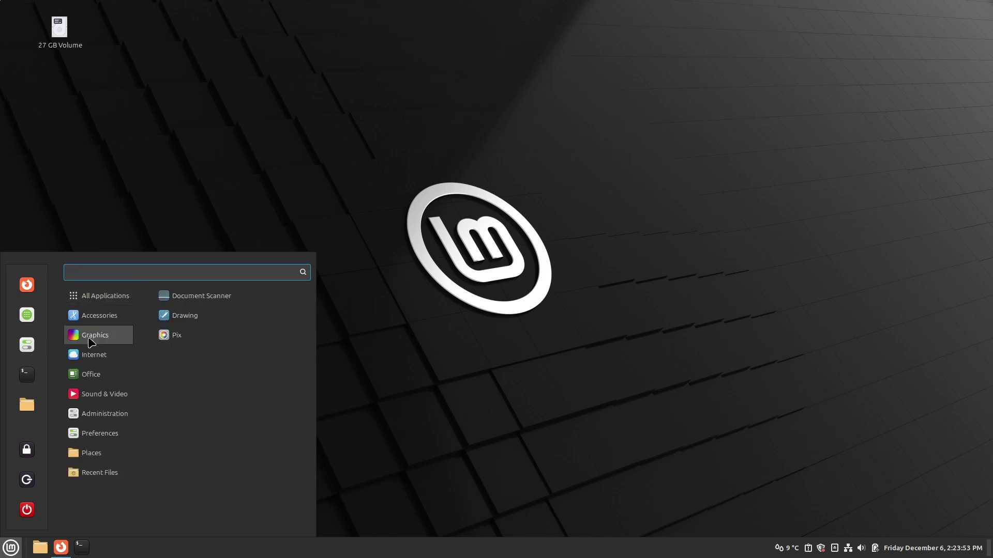
pyautogui.moveTo(90, 360)
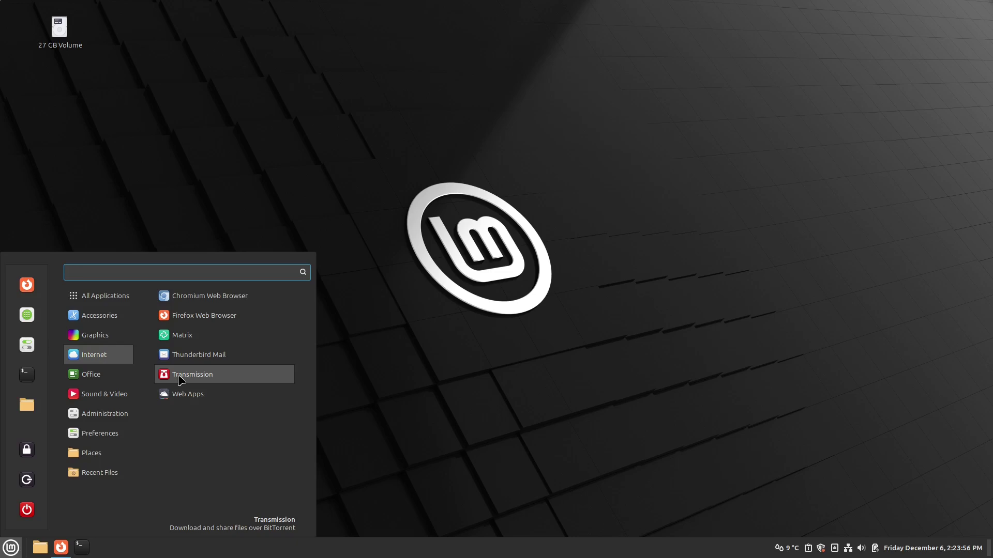
# - Uninstall Transmission from its menu entry, confirming and authenticating with the account password
pyautogui.rightClick(181, 380)
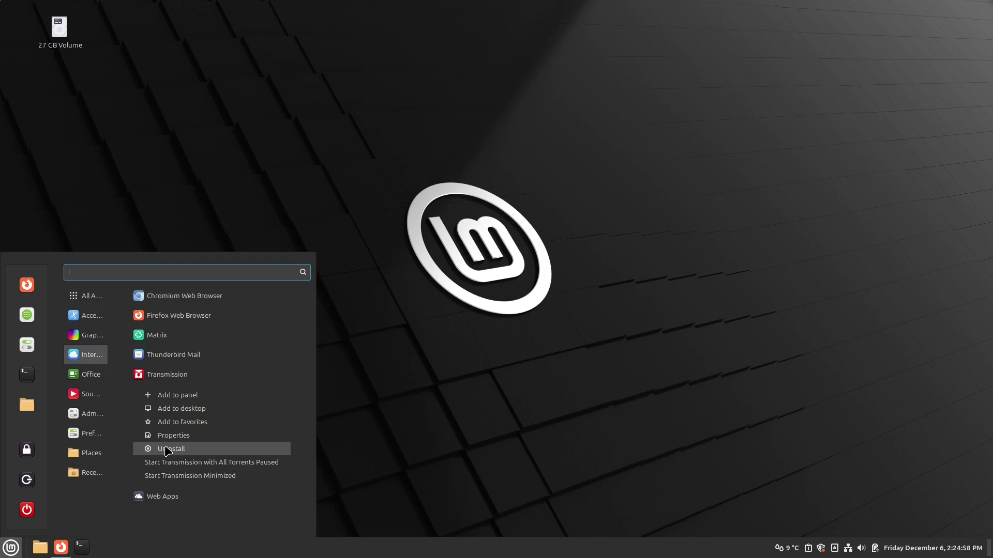
pyautogui.click(167, 449)
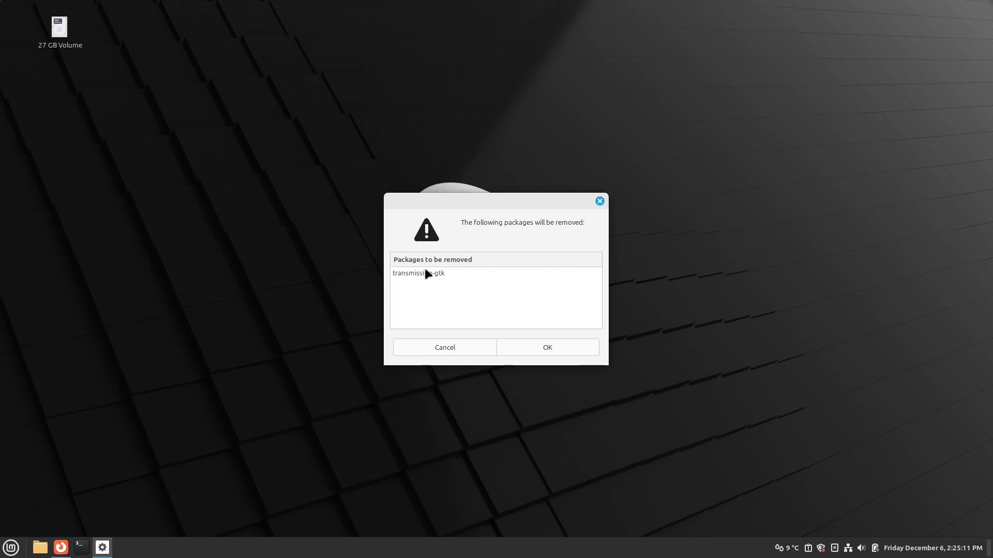
pyautogui.click(527, 346)
pyautogui.write('•••••')
pyautogui.press('Return')
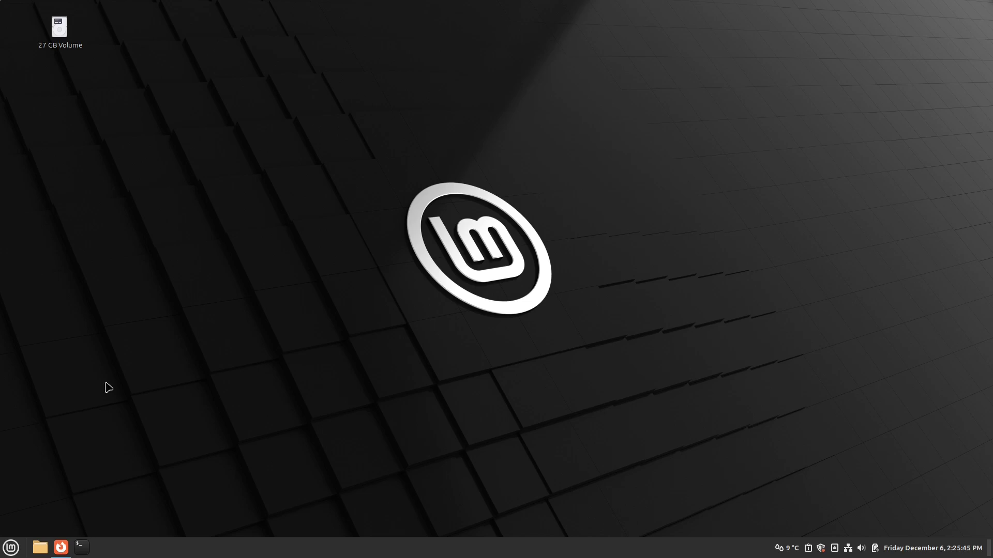
# - In a maximized Nemo, go to Documents/Work and drag the 2024 folder into the sidebar Bookmarks
pyautogui.click(40, 547)
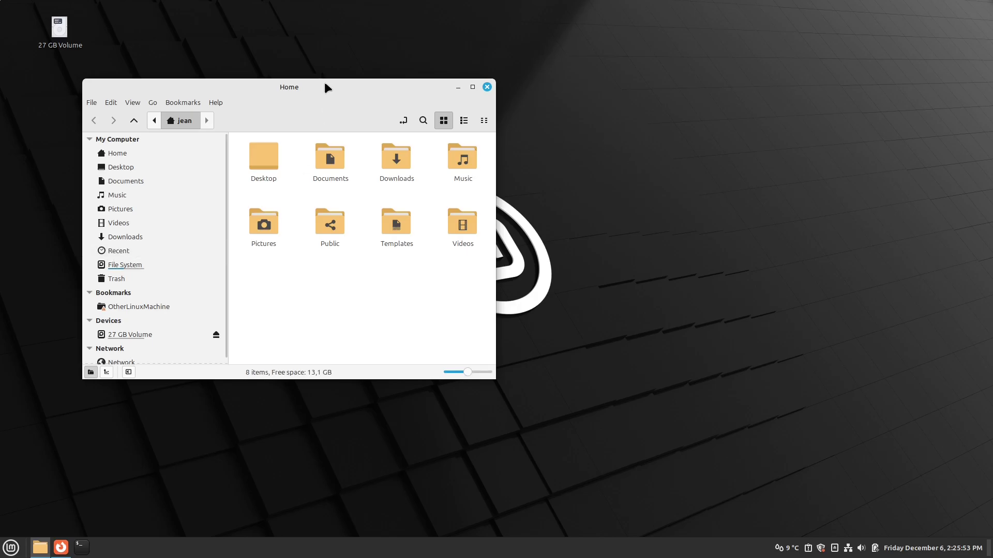
pyautogui.doubleClick(324, 88)
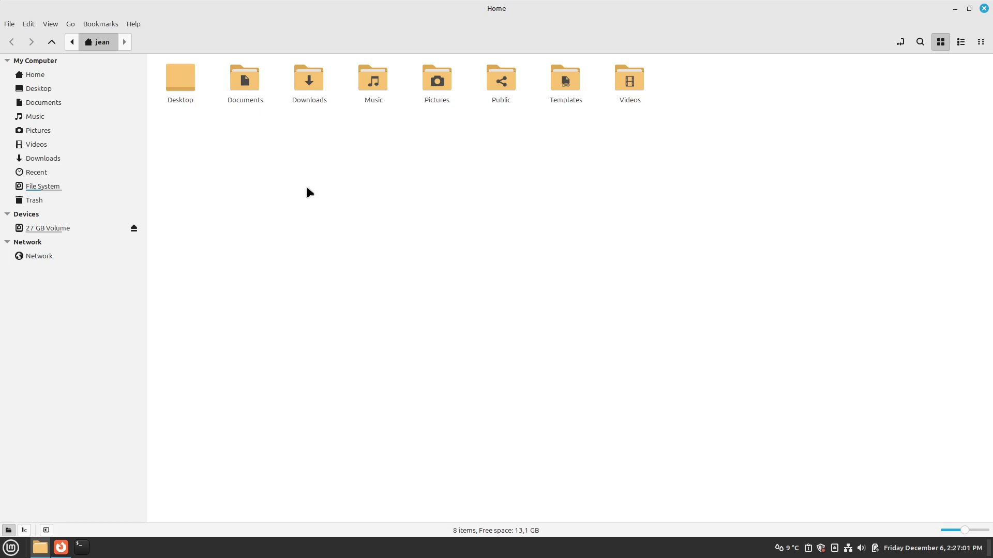
pyautogui.doubleClick(244, 82)
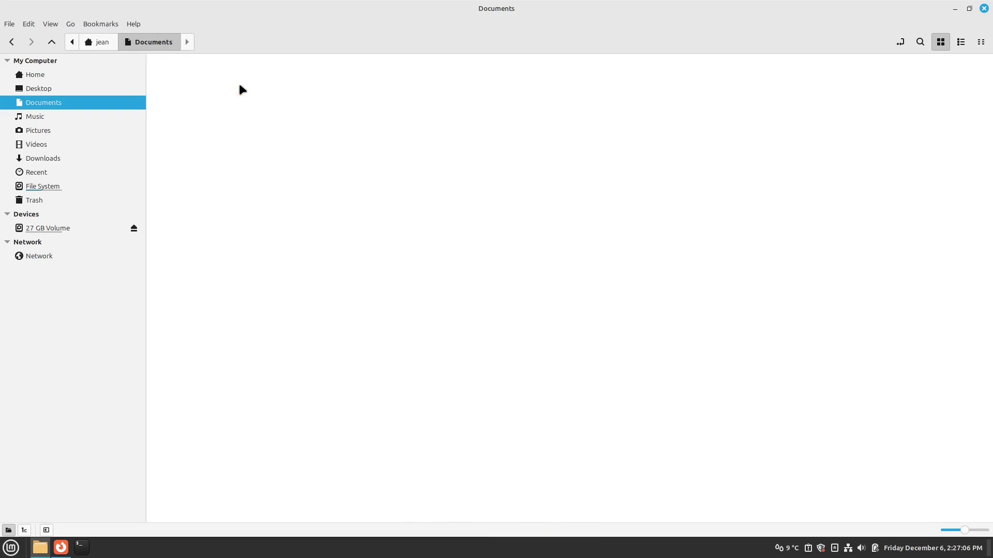
pyautogui.click(192, 84)
pyautogui.doubleClick(191, 84)
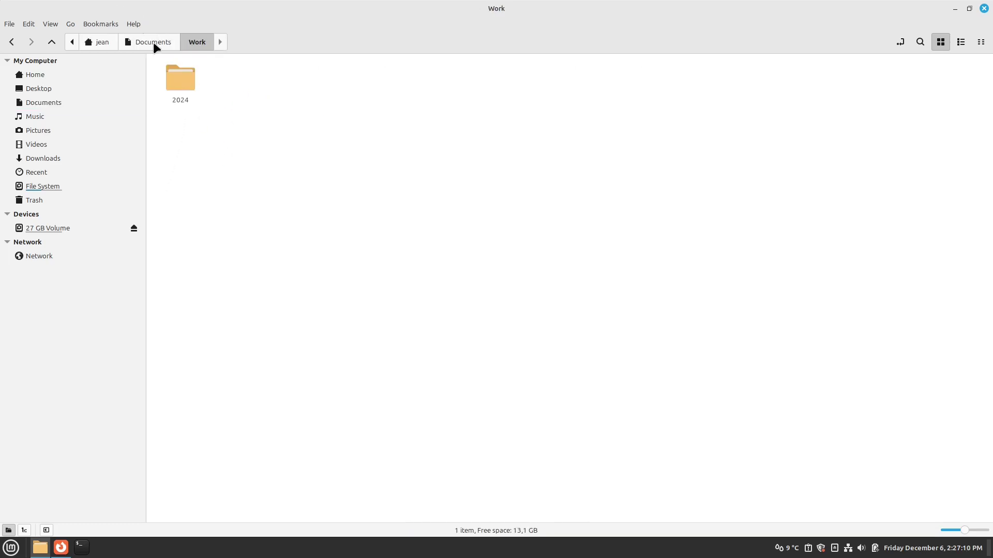
pyautogui.click(183, 80)
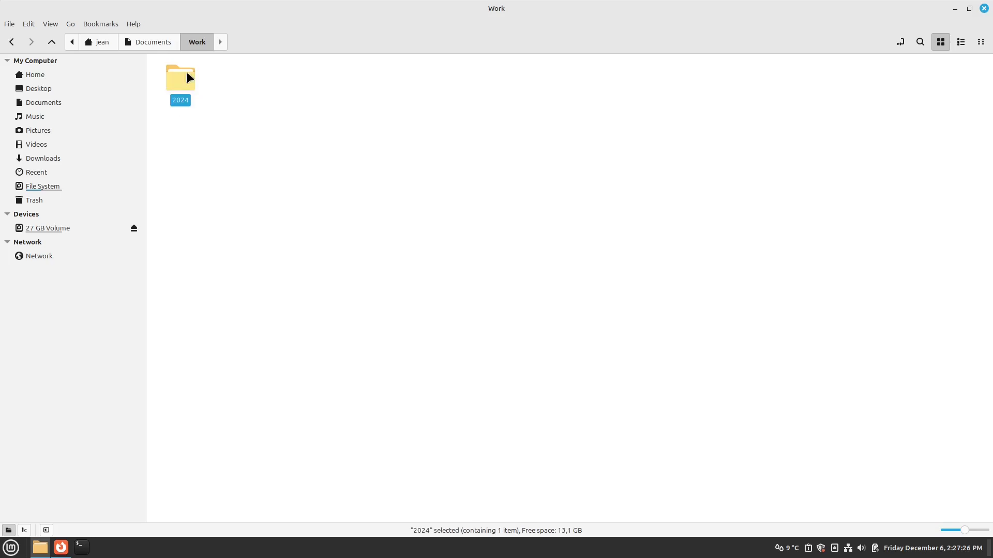
pyautogui.moveTo(183, 85); pyautogui.dragTo(66, 225)
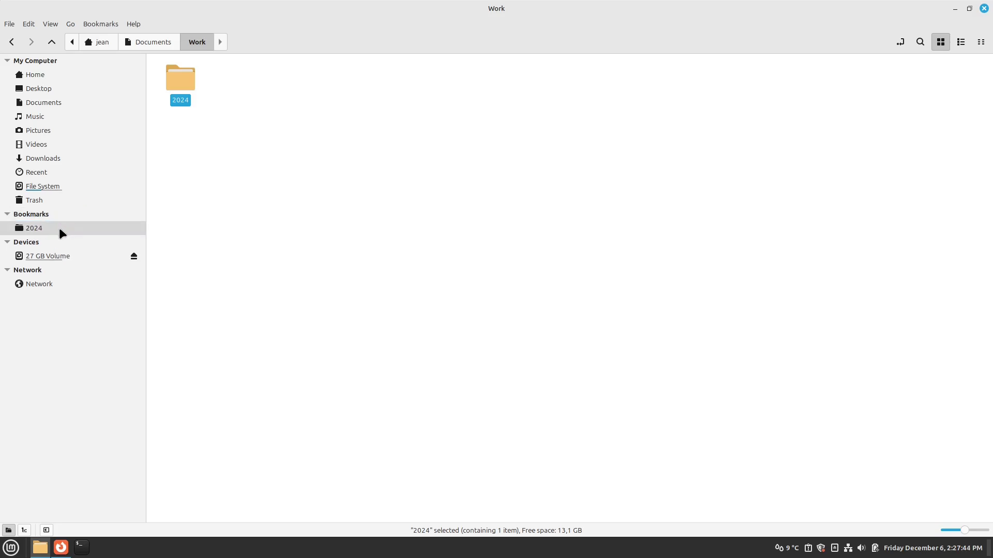
# - Open the 2024 bookmark, check that it appears under Places in the Mint menu, and close the menu
pyautogui.click(60, 229)
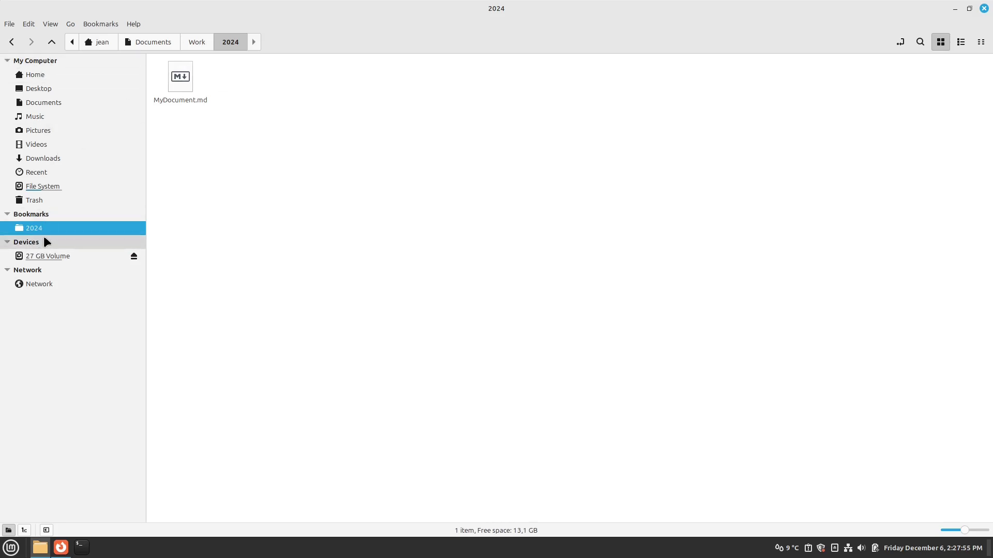
pyautogui.click(10, 548)
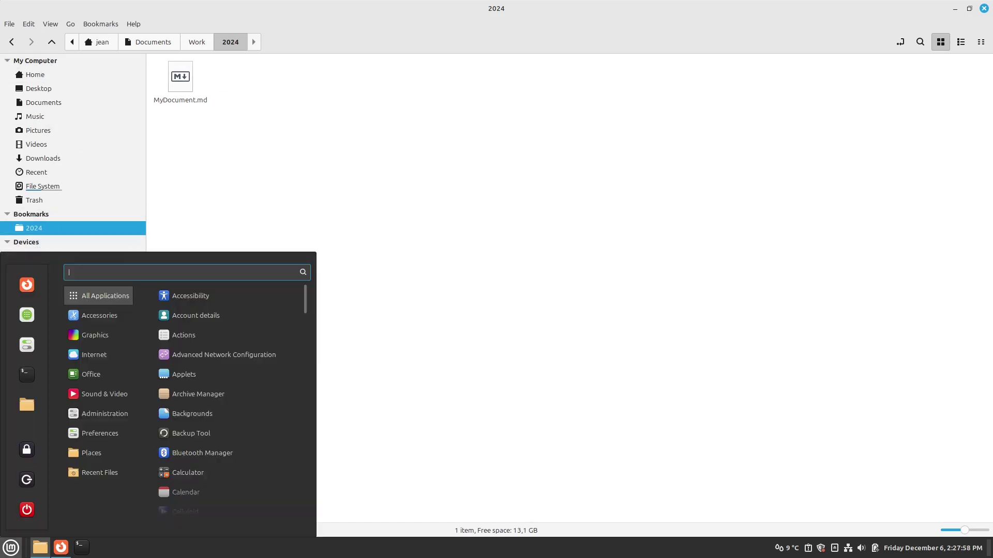
pyautogui.moveTo(85, 454)
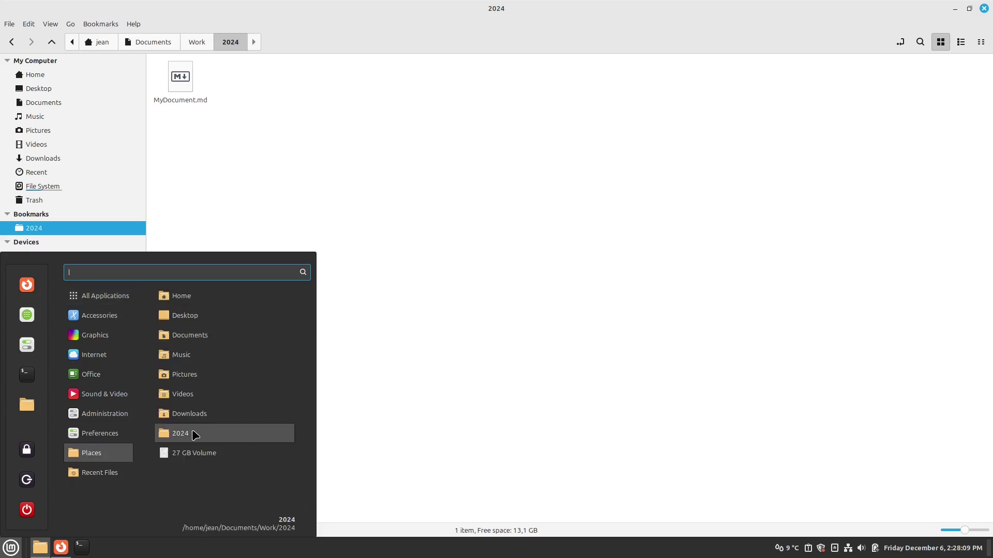
pyautogui.click(322, 136)
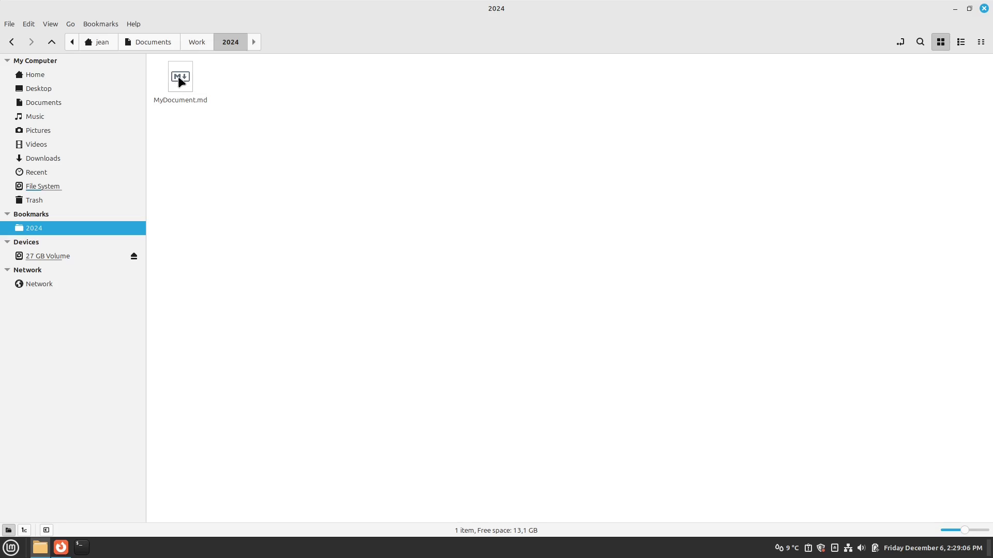
# - Add MyDocument.md to favourites and show Nemo's Favorites list
pyautogui.rightClick(180, 82)
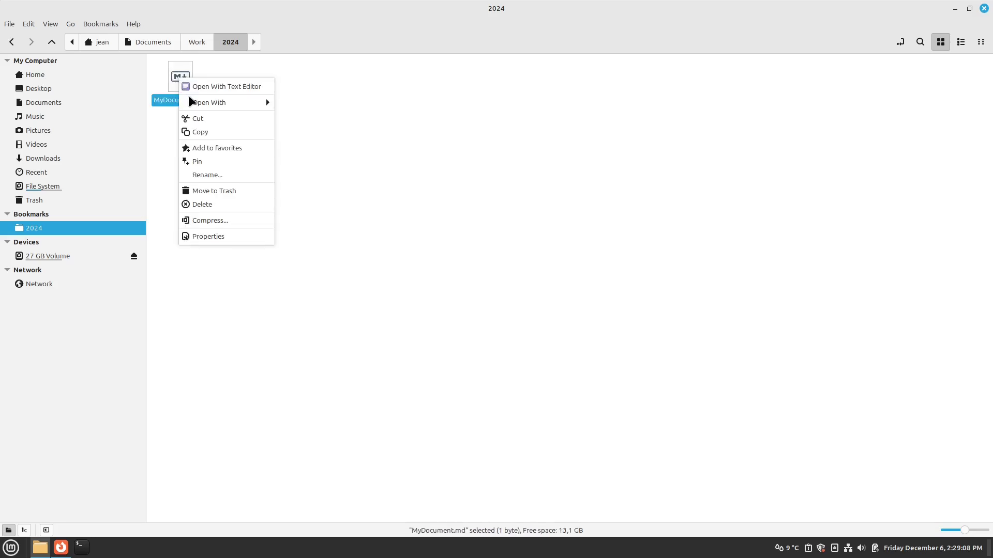
pyautogui.click(201, 150)
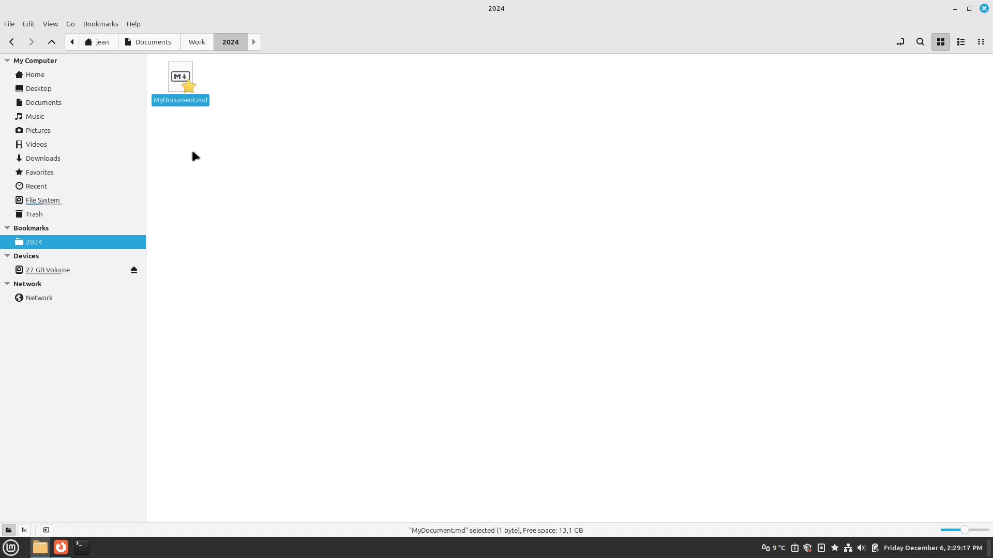
pyautogui.click(21, 176)
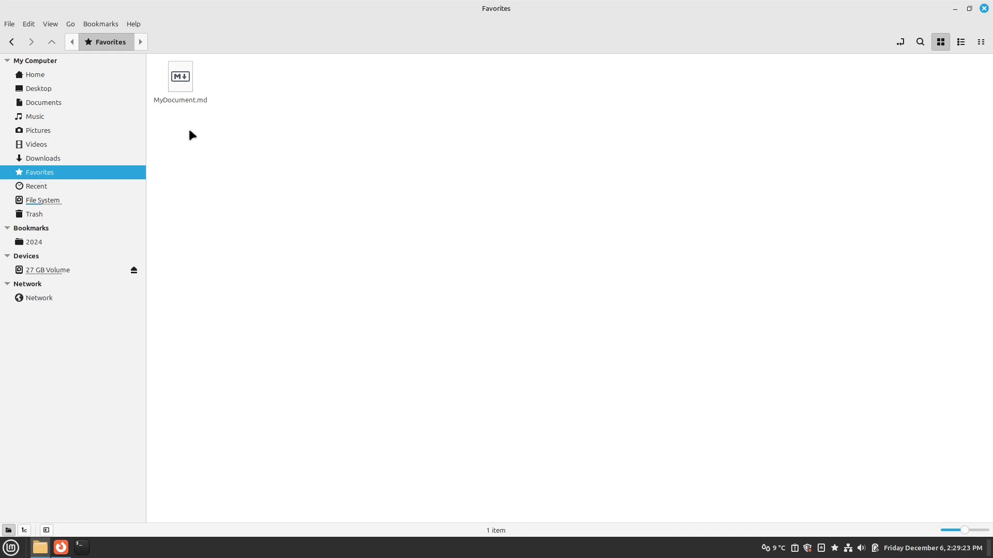
# - Check the favourite in the Mint menu, then show the panel's Favorites applet
pyautogui.click(11, 548)
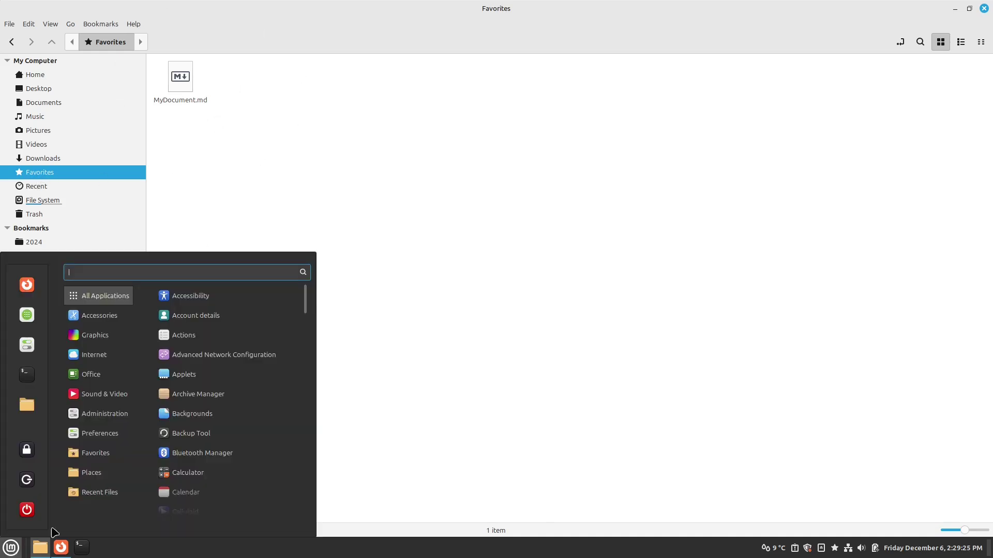
pyautogui.moveTo(100, 459)
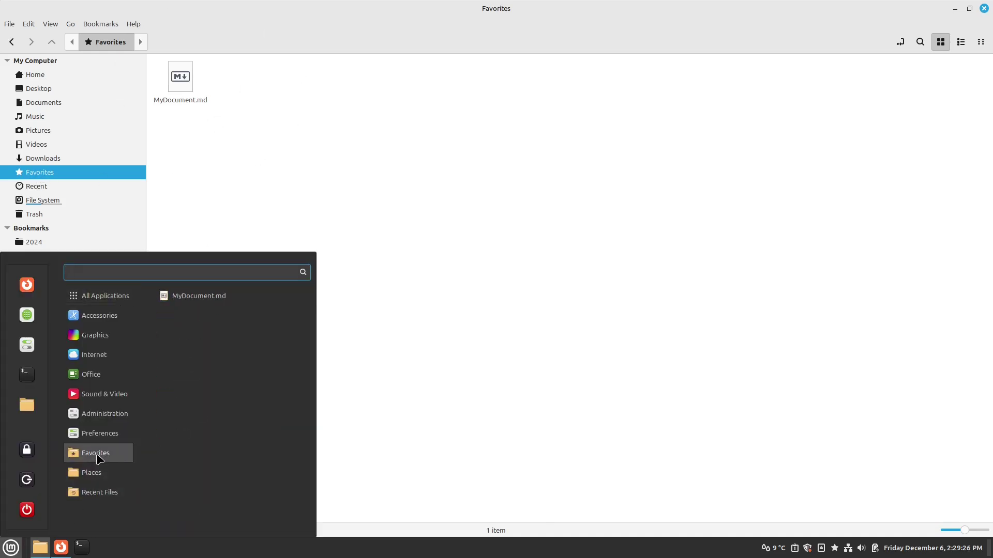
pyautogui.click(691, 287)
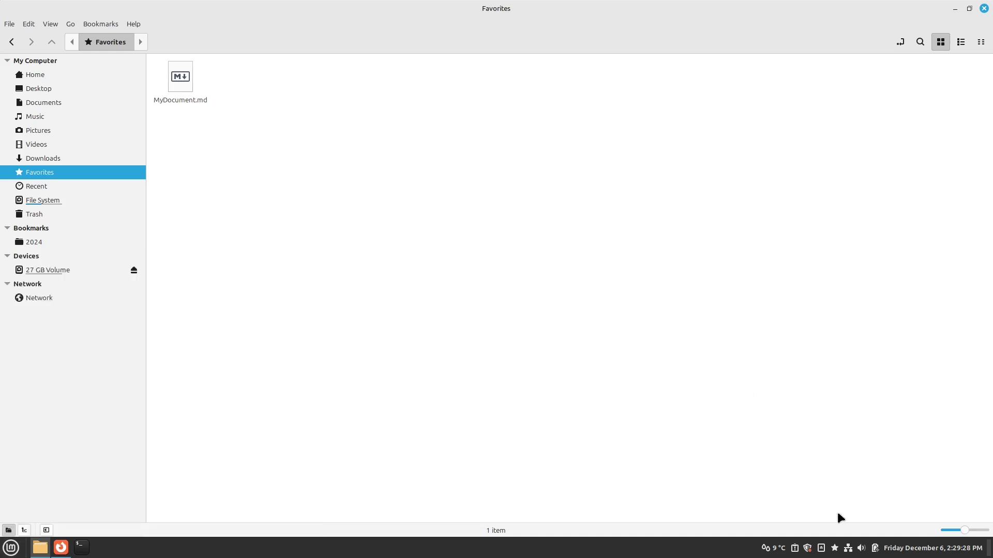
pyautogui.click(833, 549)
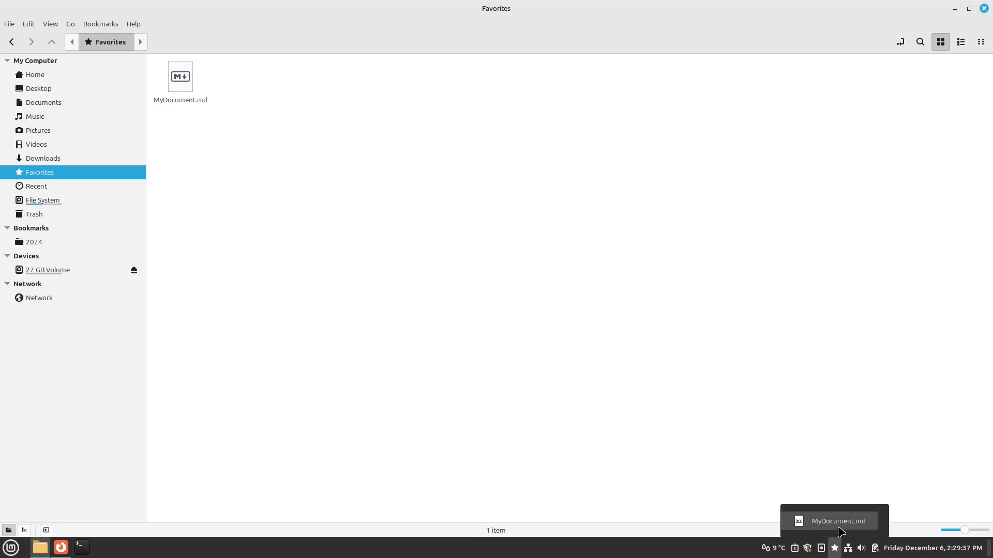
# - Open MyDocument.md from the Favorites applet and launch Text Editor by searching 'text'
pyautogui.click(839, 527)
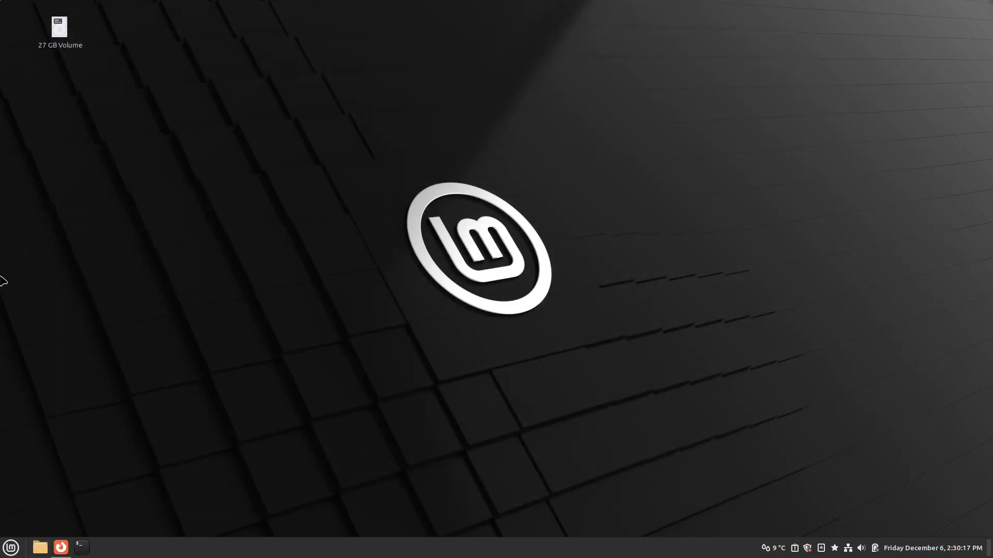
pyautogui.click(11, 547)
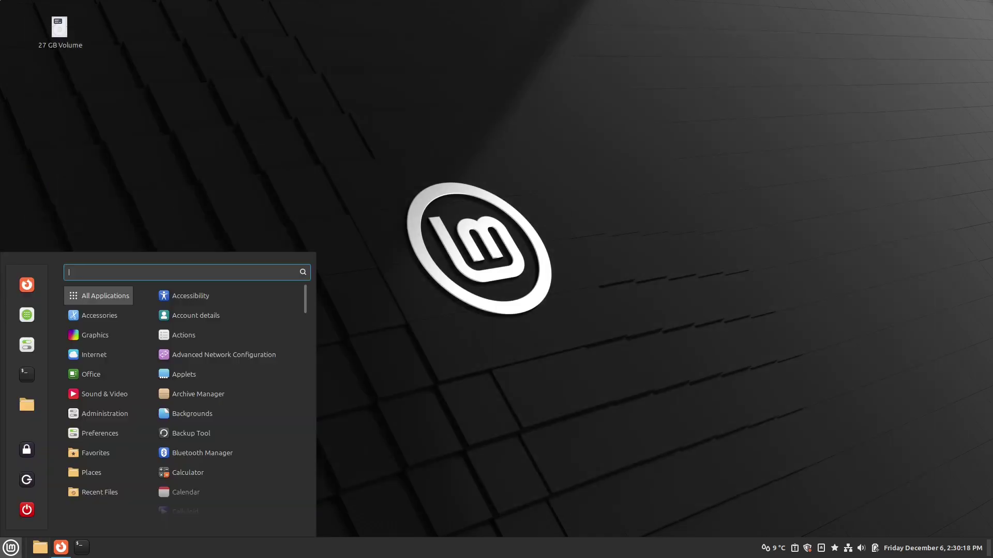
pyautogui.write('text')
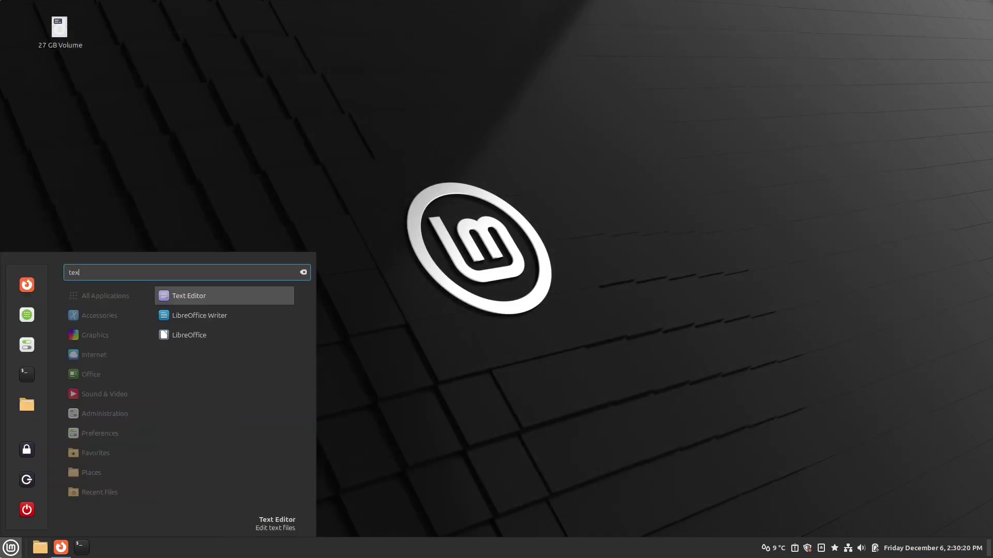
pyautogui.press('Return')
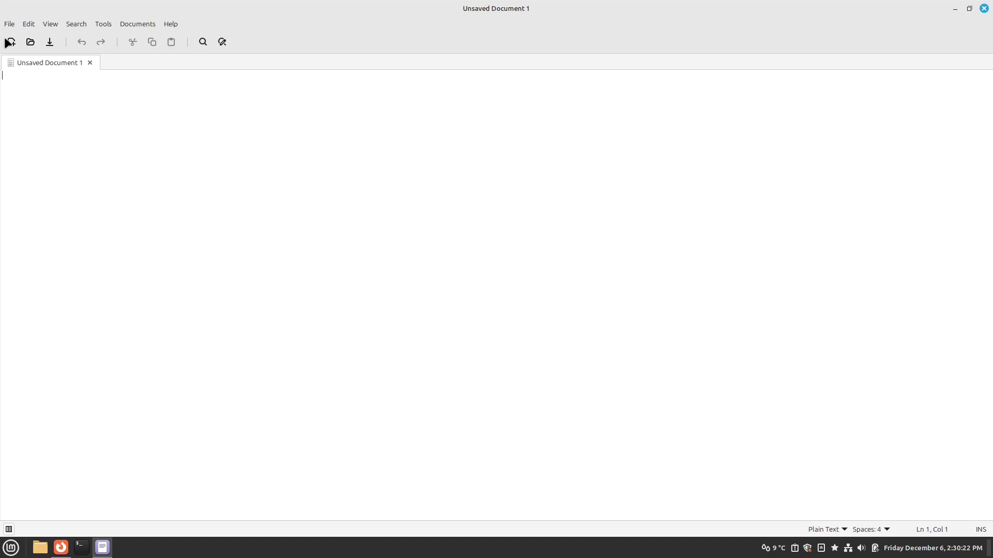
# - Open MyDocument.md in Xed through File > Favorites
pyautogui.click(10, 24)
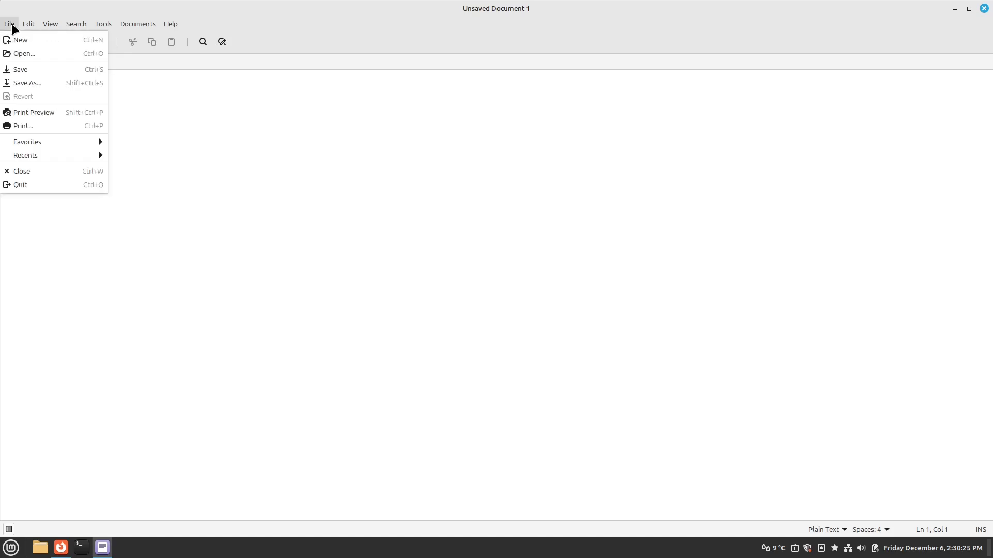
pyautogui.moveTo(5, 144)
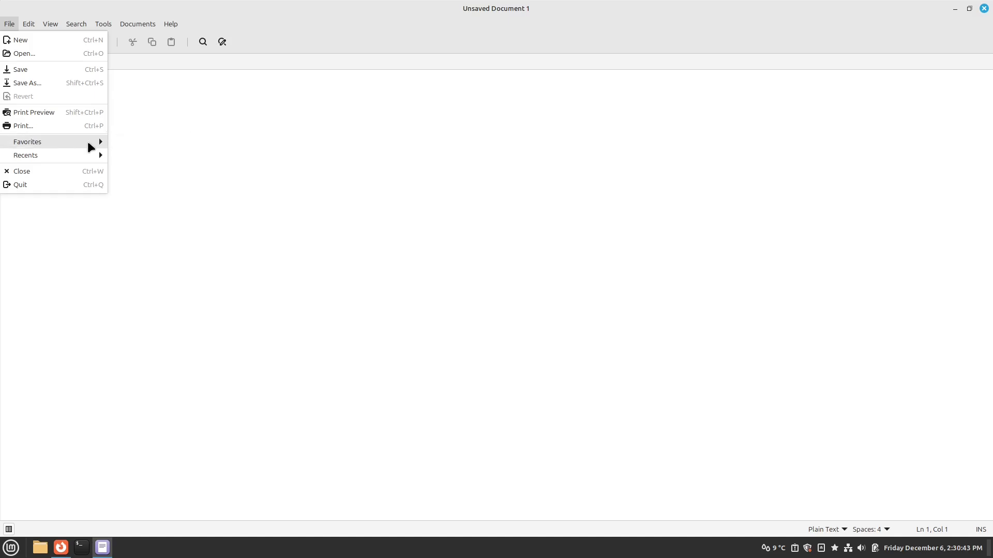
pyautogui.click(124, 143)
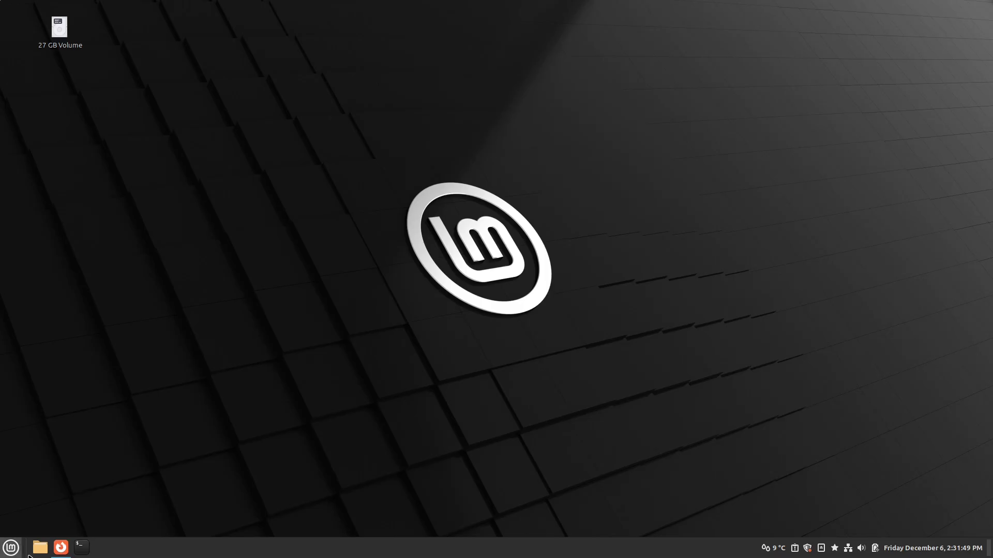
# - Split Home in Nemo into two panes with F3, opening Downloads on the right and Documents/Software on the left
pyautogui.click(40, 548)
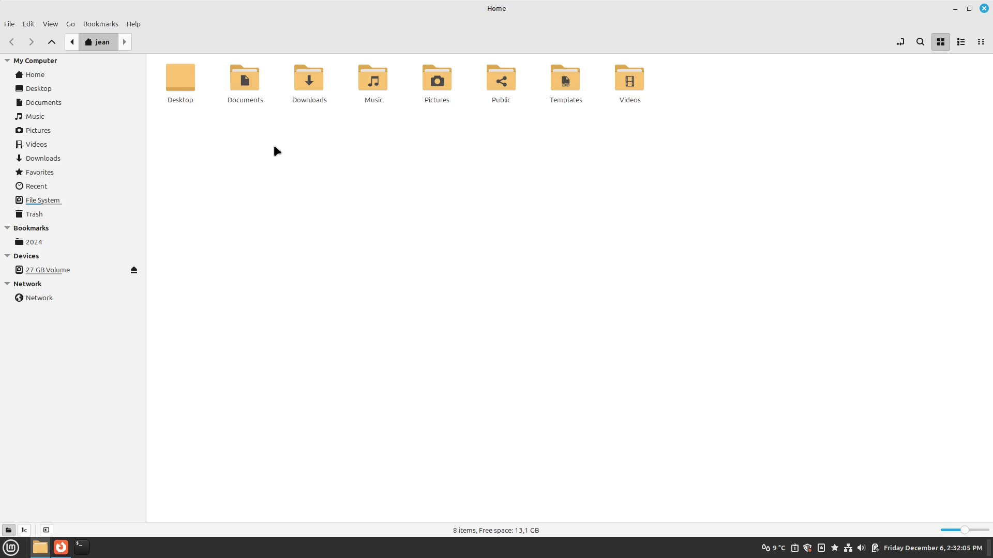
pyautogui.press('F3')
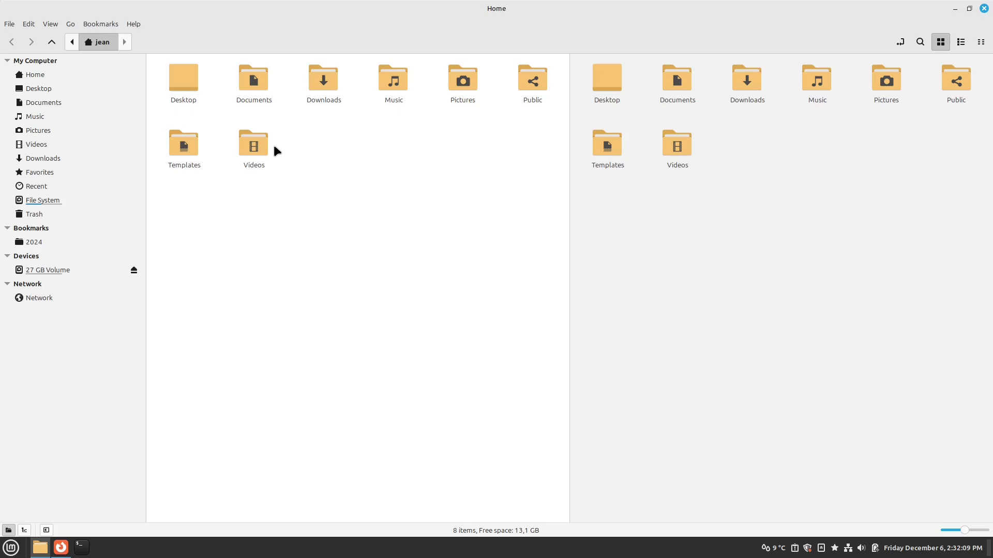
pyautogui.click(621, 227)
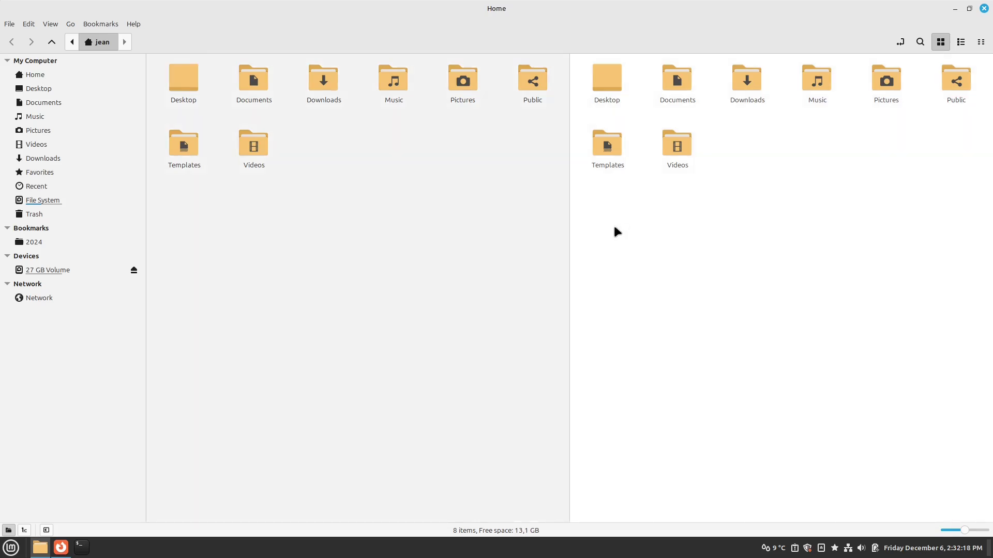
pyautogui.doubleClick(746, 80)
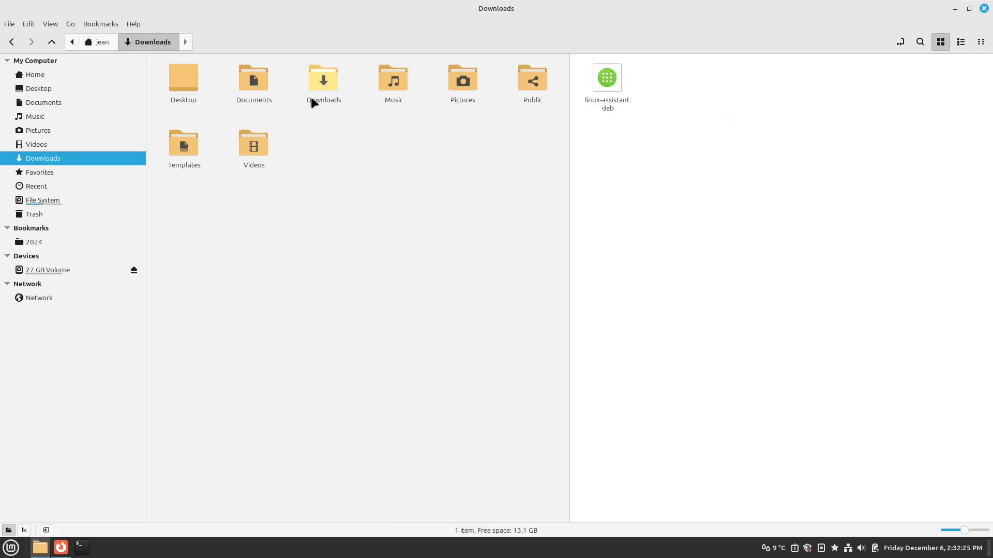
pyautogui.press('F6')
pyautogui.doubleClick(254, 80)
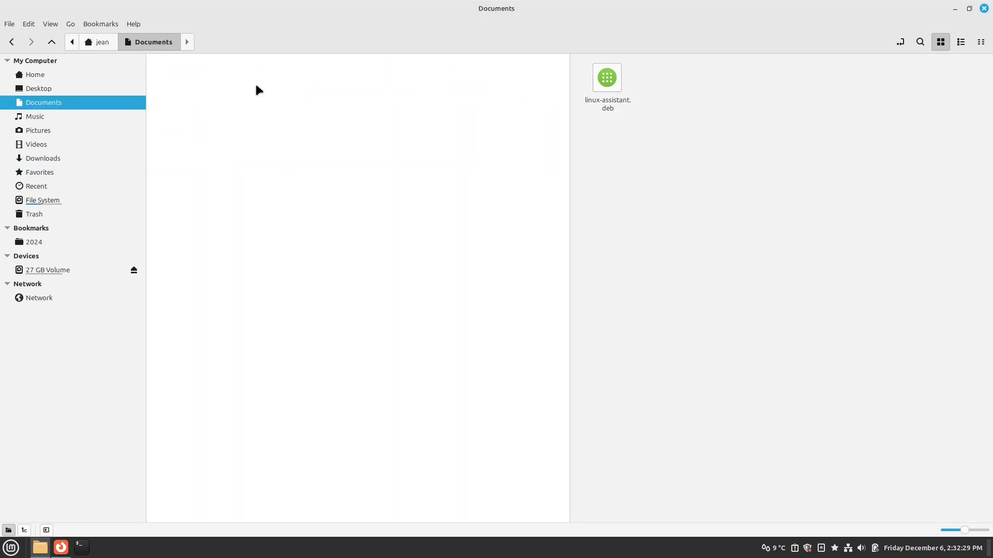
pyautogui.doubleClick(184, 80)
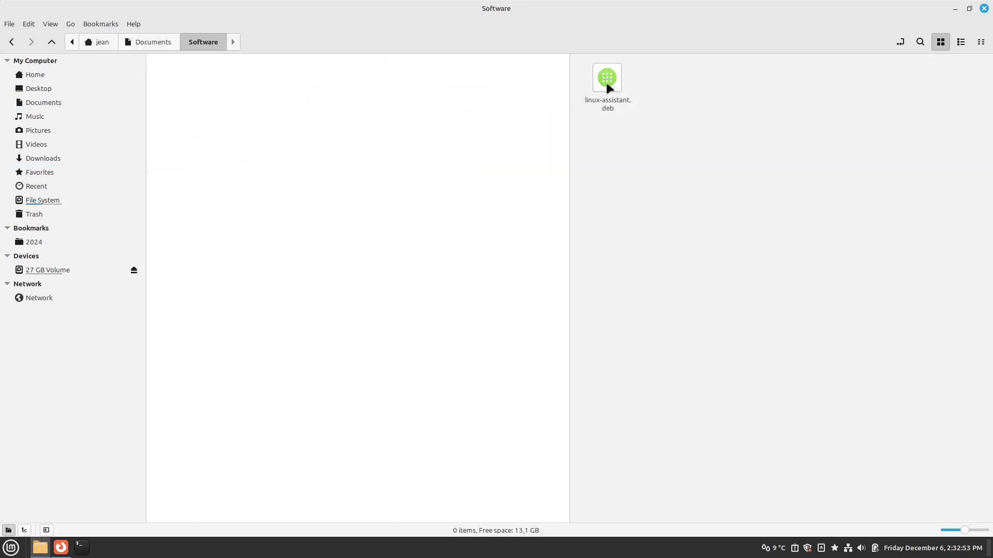
# - Return both panes to Home and switch each to List View
pyautogui.click(578, 121)
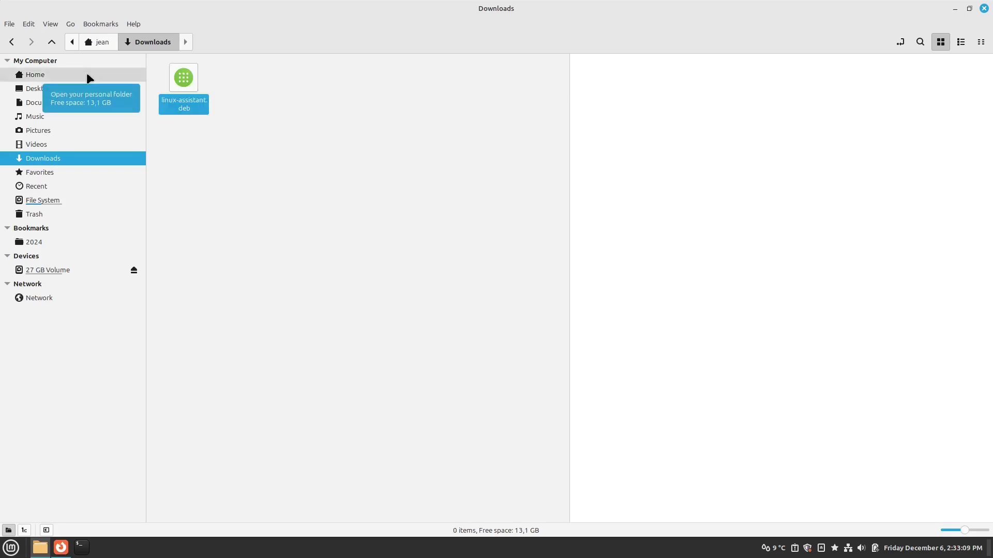
pyautogui.click(87, 78)
pyautogui.press('F6')
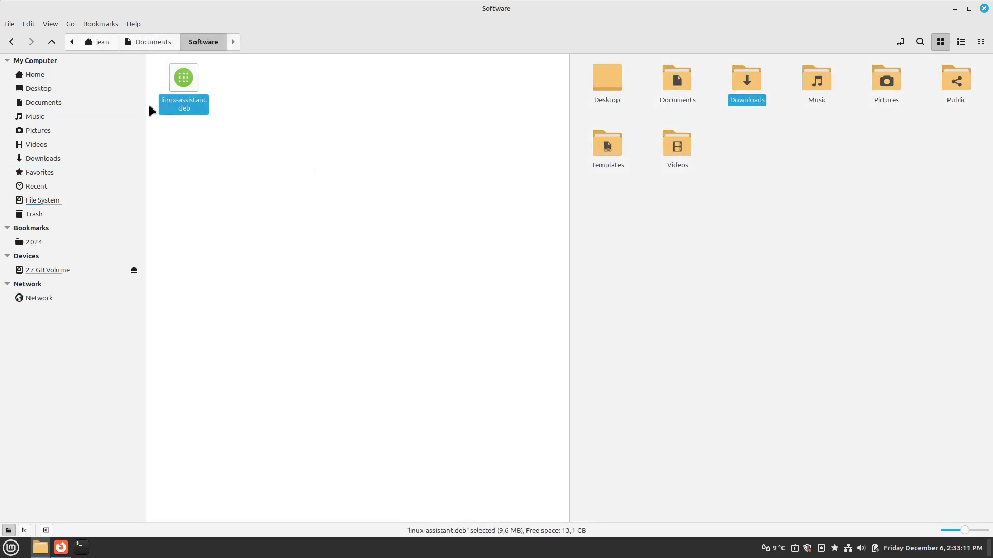
pyautogui.click(66, 74)
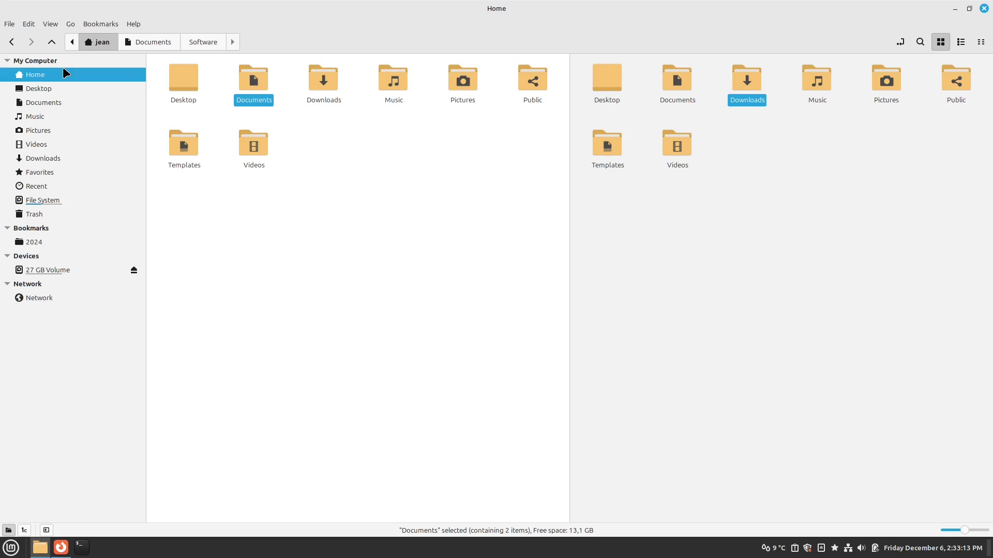
pyautogui.click(965, 45)
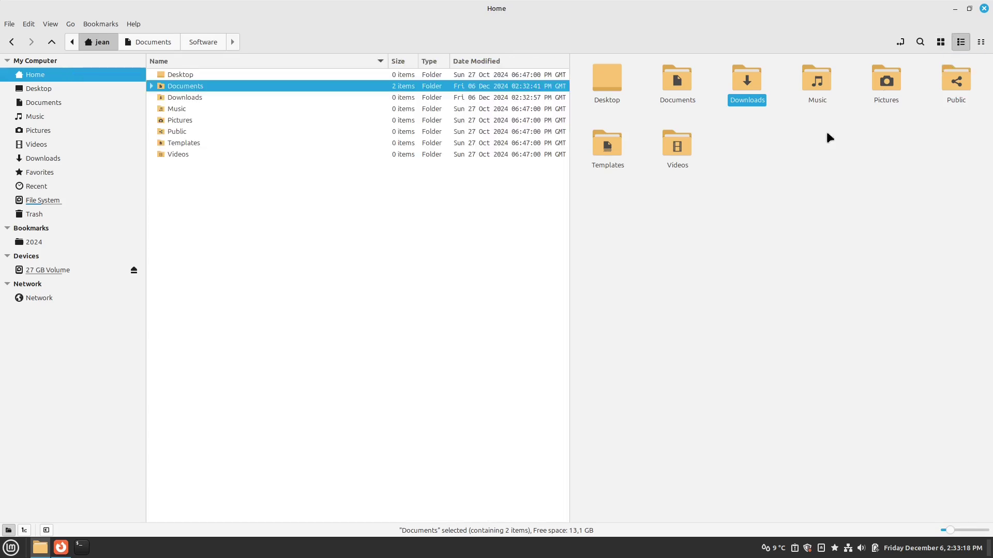
pyautogui.press('F6')
pyautogui.click(965, 45)
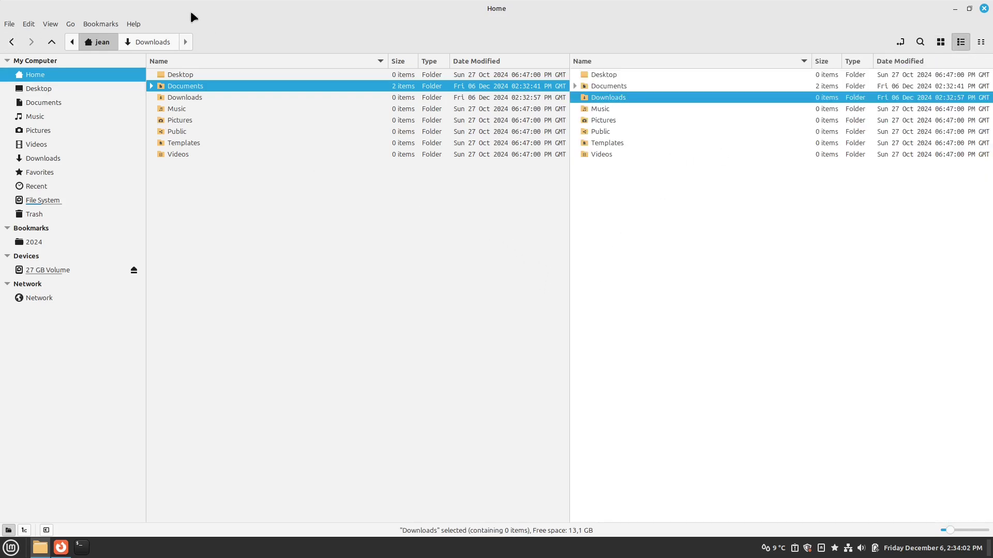
# - In Nemo Preferences, set new folders to List View and tick Always start in dual-pane view
pyautogui.click(28, 24)
pyautogui.click(83, 281)
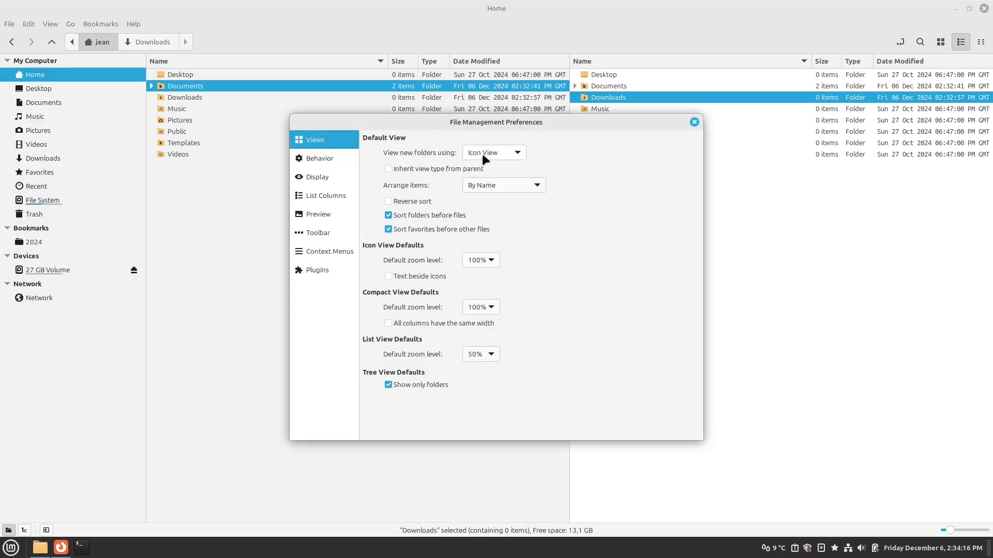
pyautogui.click(485, 159)
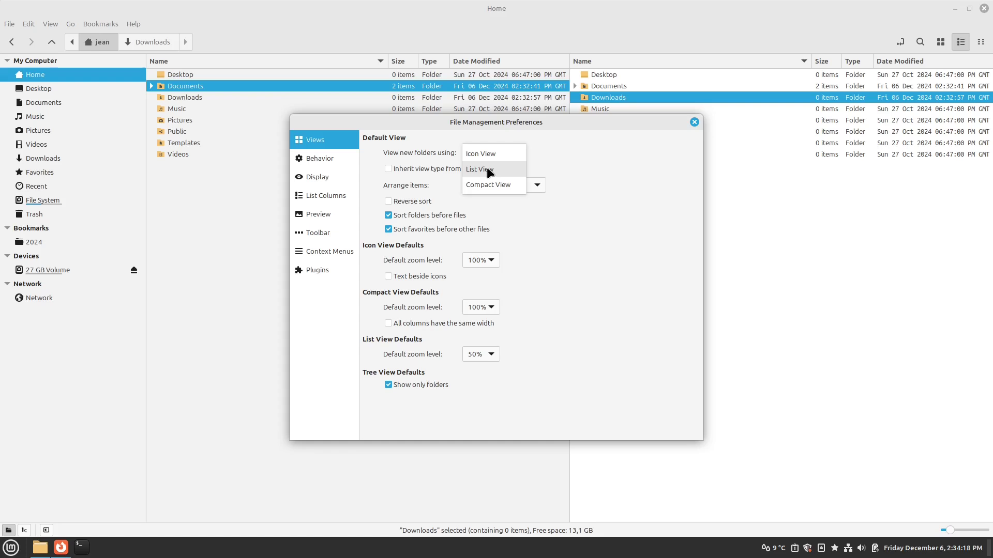
pyautogui.click(486, 166)
pyautogui.click(310, 158)
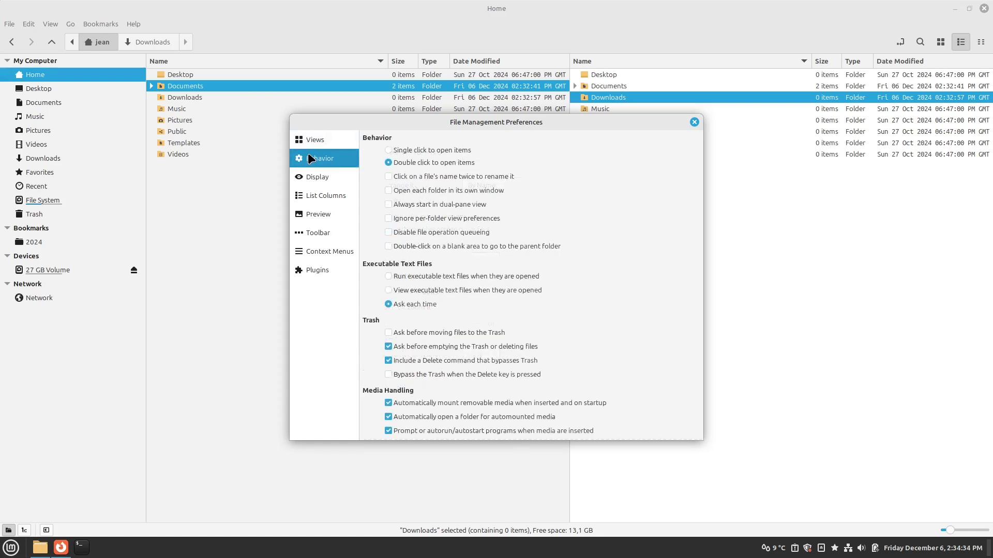
pyautogui.click(388, 205)
pyautogui.click(693, 122)
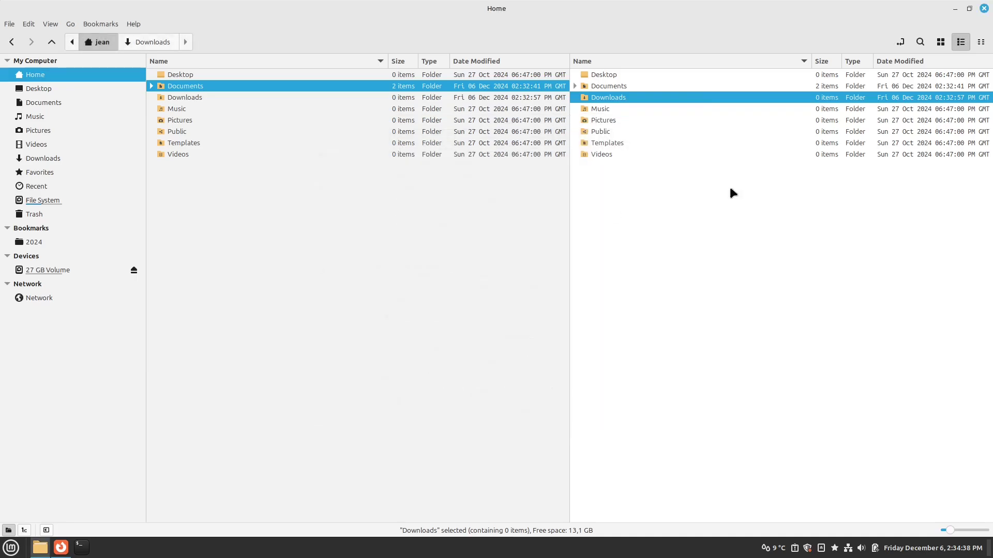
# - Restart Nemo and reopen its Preferences, checking the default view and Behavior settings
pyautogui.click(984, 8)
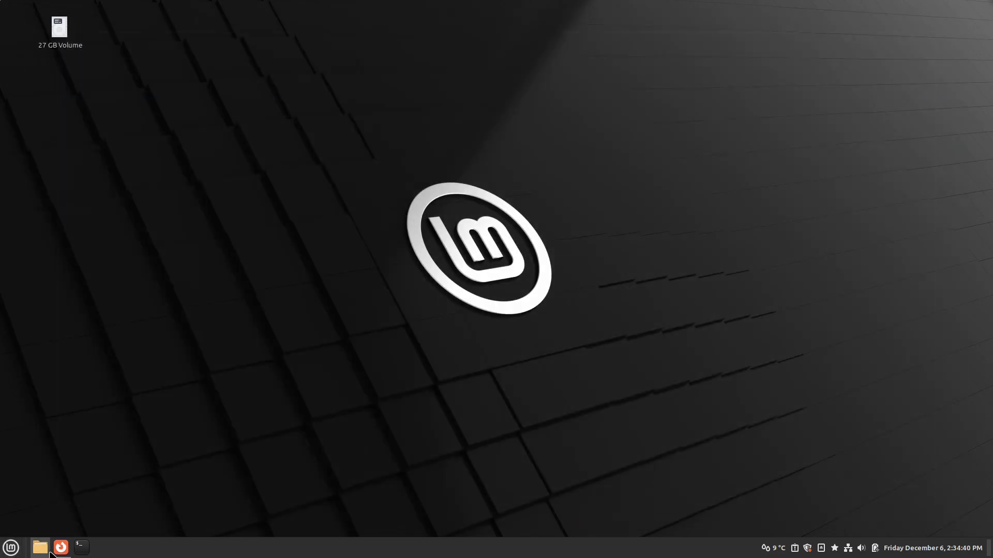
pyautogui.click(39, 548)
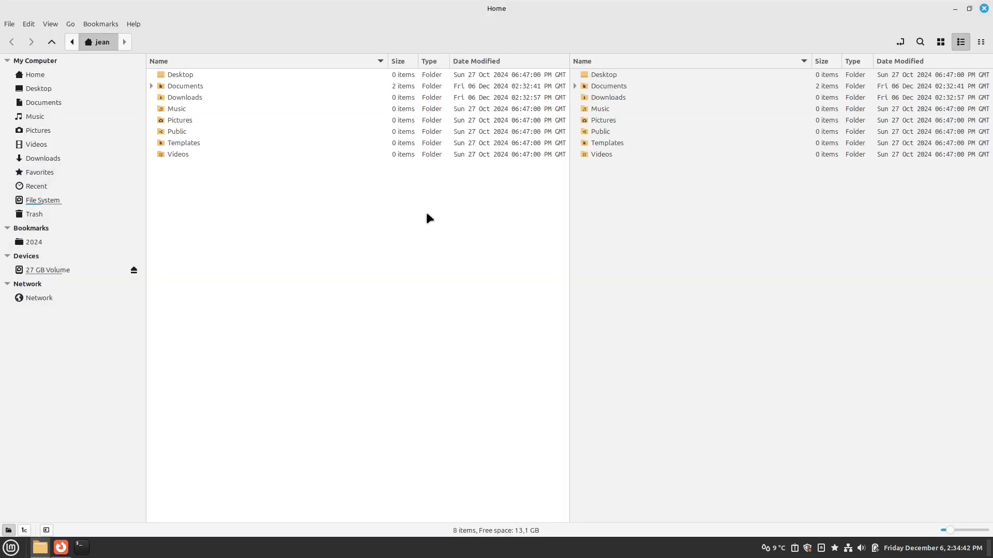
pyautogui.click(28, 23)
pyautogui.click(30, 24)
pyautogui.click(67, 24)
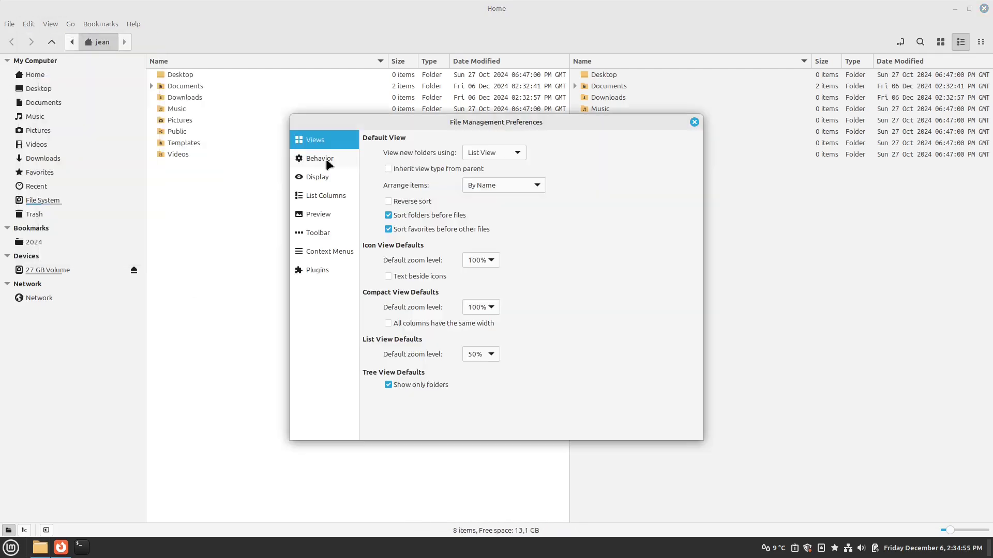
pyautogui.moveTo(399, 122); pyautogui.dragTo(435, 140)
pyautogui.click(513, 174)
pyautogui.click(519, 157)
pyautogui.click(368, 177)
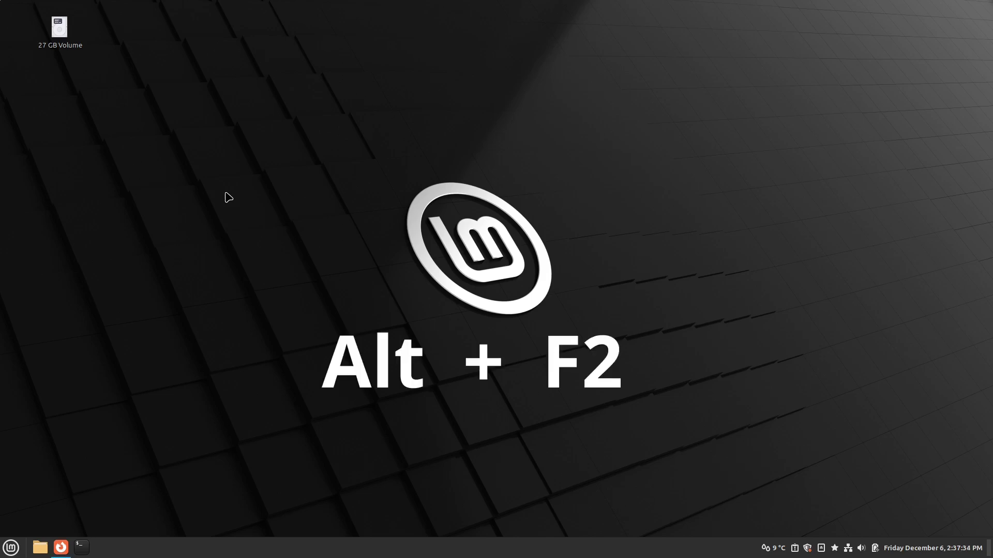
# - Restart Cinnamon by running 'r' from the Alt+F2 prompt
pyautogui.hotkey('alt', 'F2')
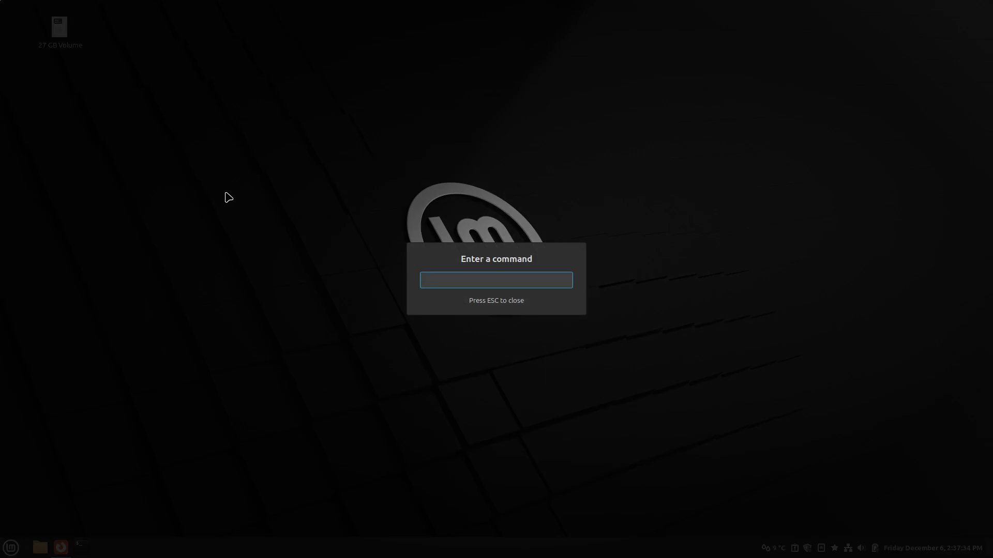
pyautogui.write('r')
pyautogui.press('Return')
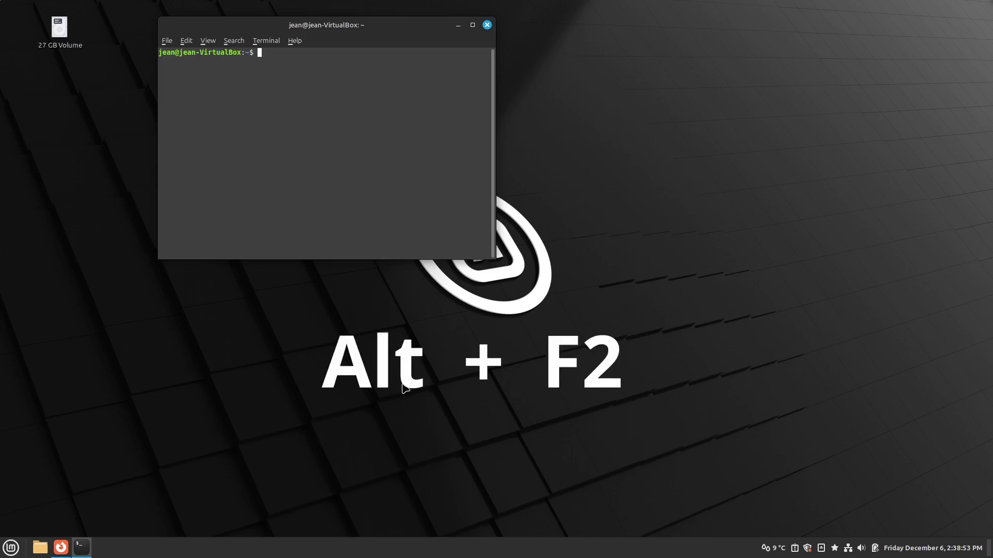
# - Run xkill from the Alt+F2 prompt and kill the terminal window with it
pyautogui.hotkey('alt', 'F2')
pyautogui.write('xkill')
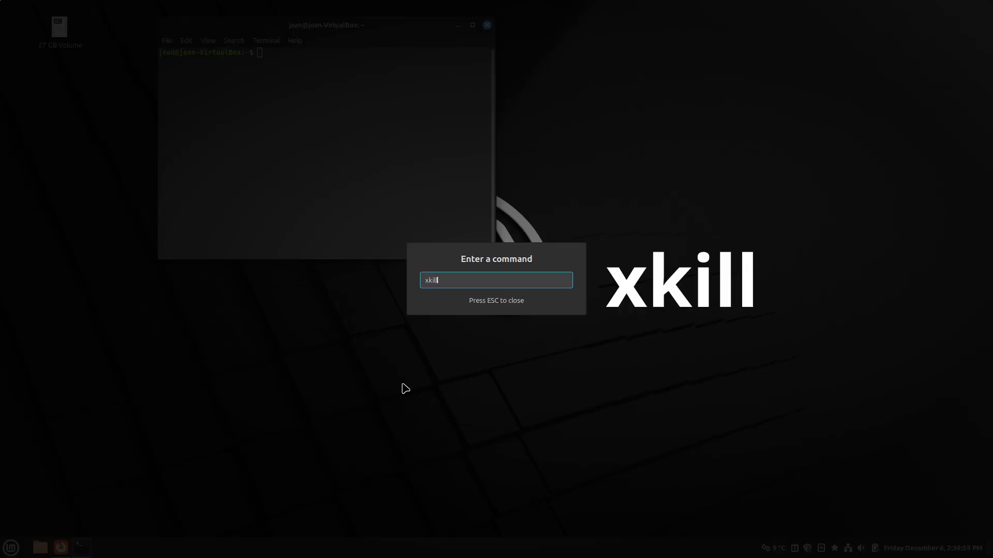
pyautogui.press('Return')
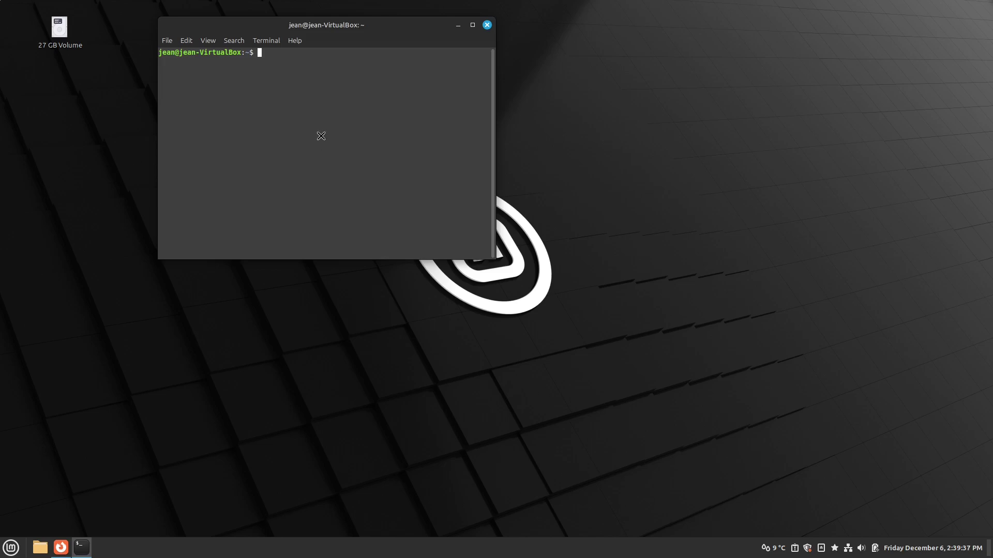
pyautogui.click(327, 118)
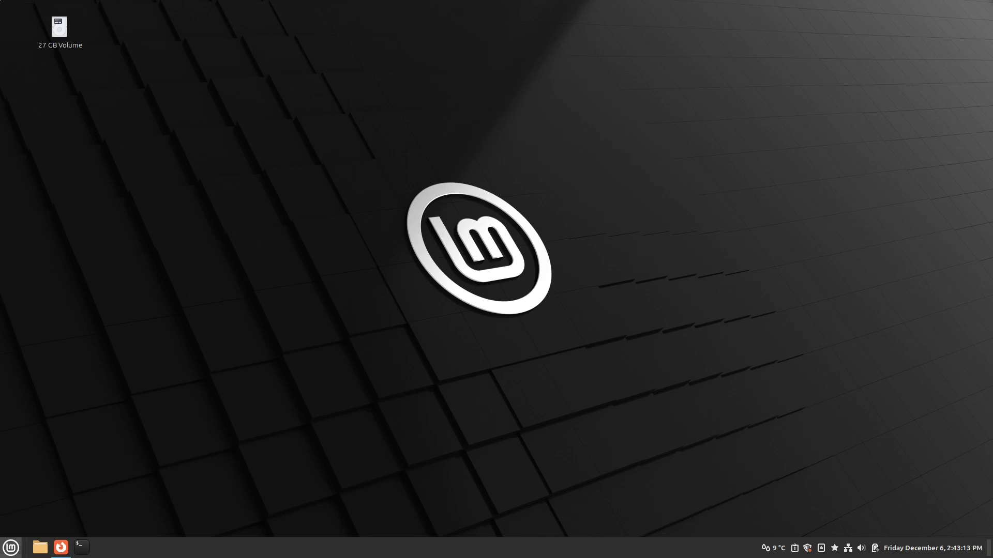
# - Switch off Enable notifications in the Notifications settings and close the window
pyautogui.click(10, 548)
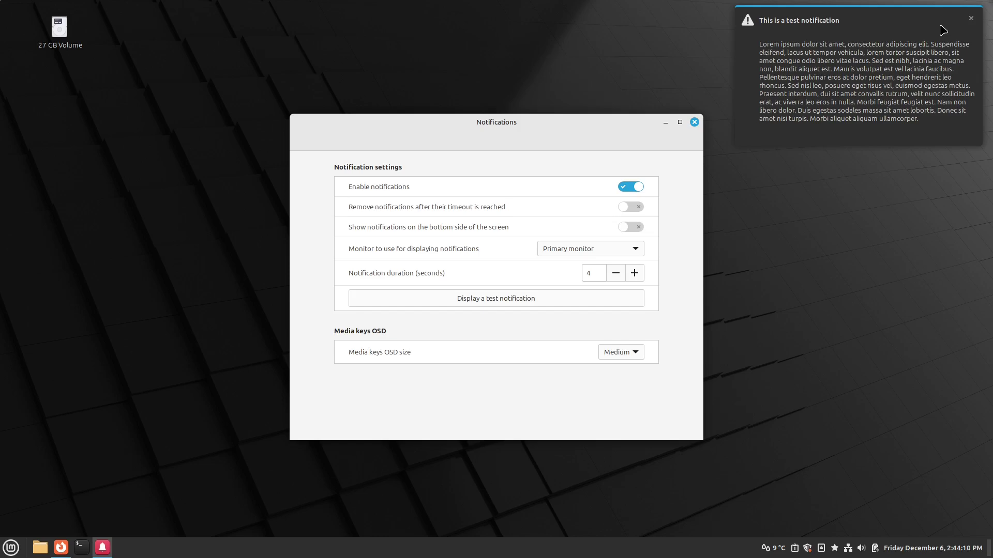
pyautogui.click(634, 185)
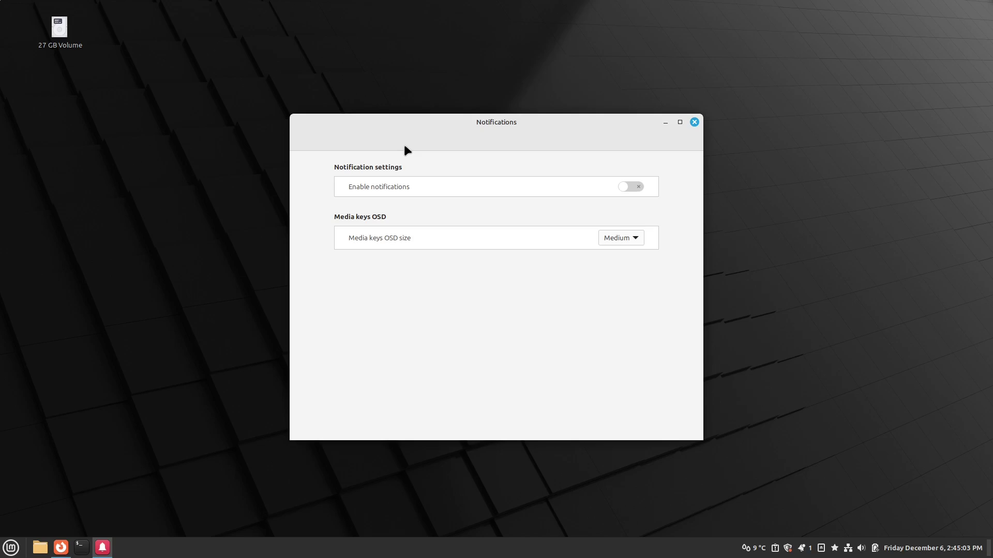
pyautogui.click(694, 122)
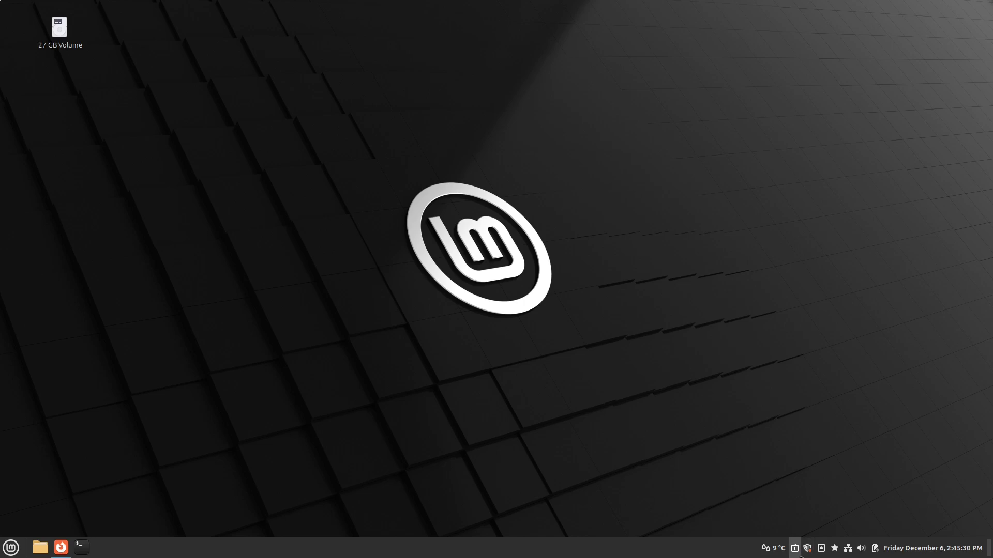
# - Toggle the Wired connection off and on, then view and dismiss the pending notification
pyautogui.click(851, 555)
pyautogui.click(882, 490)
pyautogui.click(882, 490)
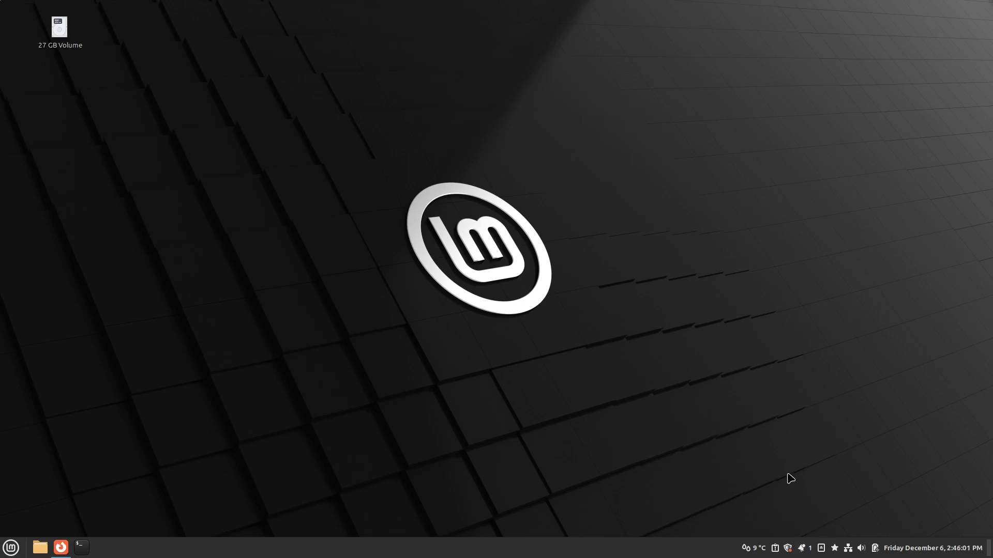
pyautogui.click(800, 551)
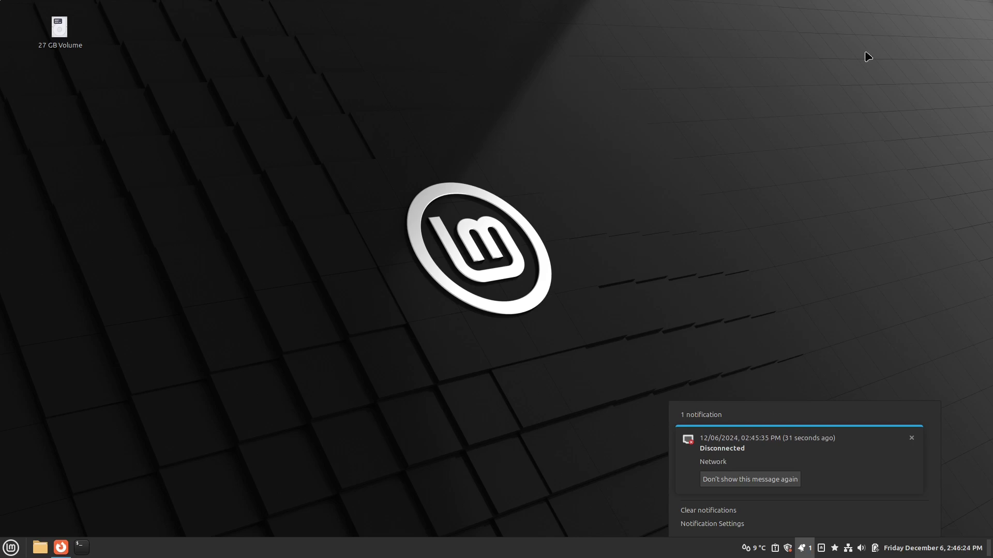
pyautogui.click(742, 512)
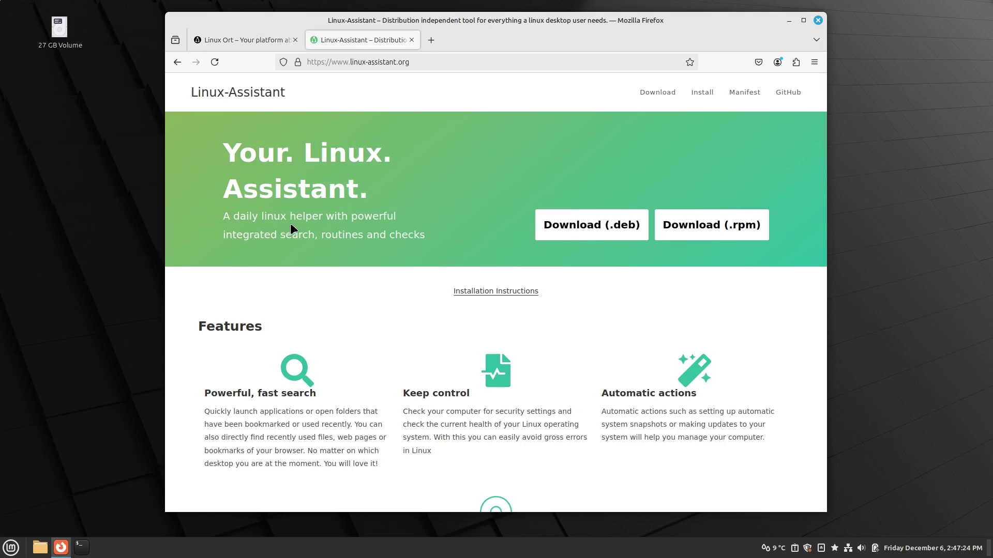
# - Scroll down and back up through the linux-assistant.org page in Firefox
pyautogui.scroll(-10, 339, 276)
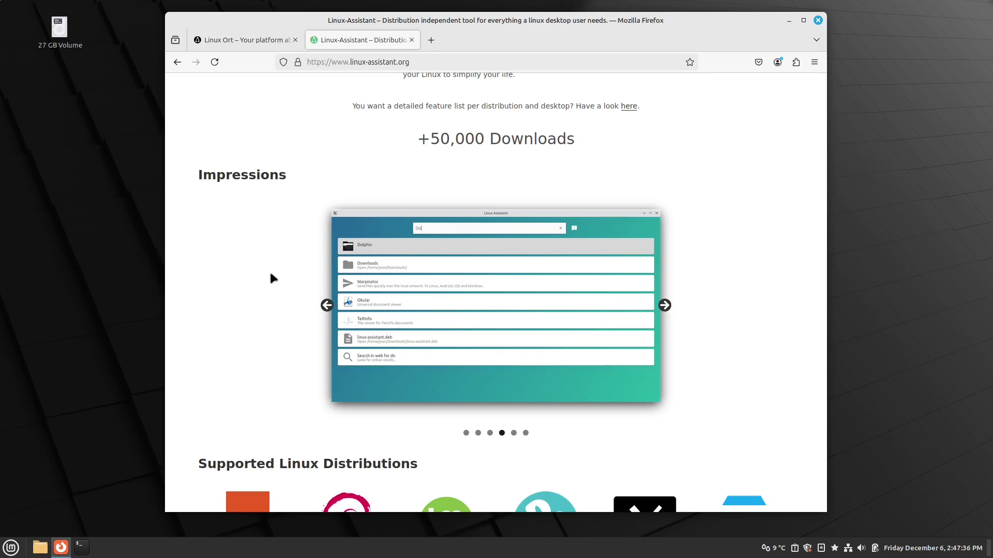
pyautogui.scroll(-5, 270, 277)
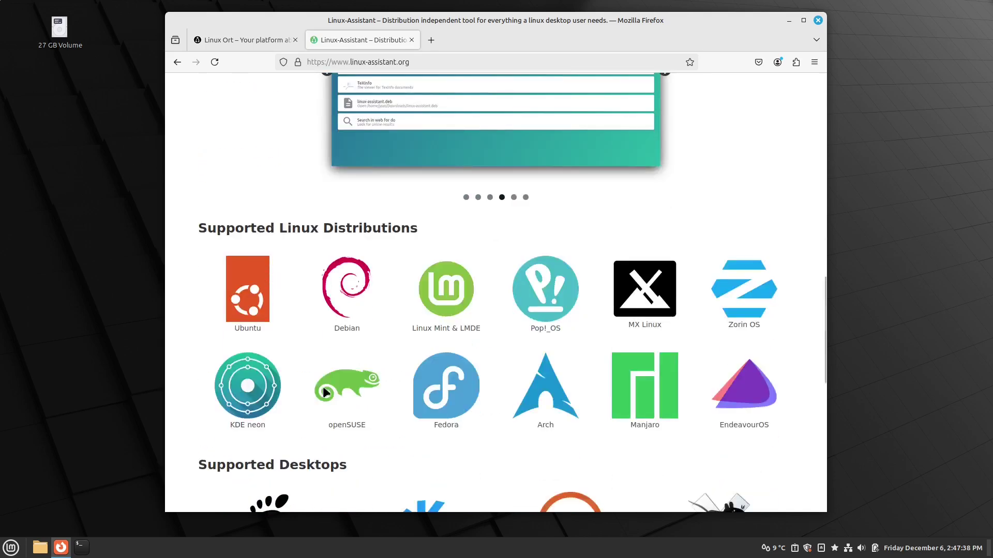
pyautogui.scroll(5, 249, 195)
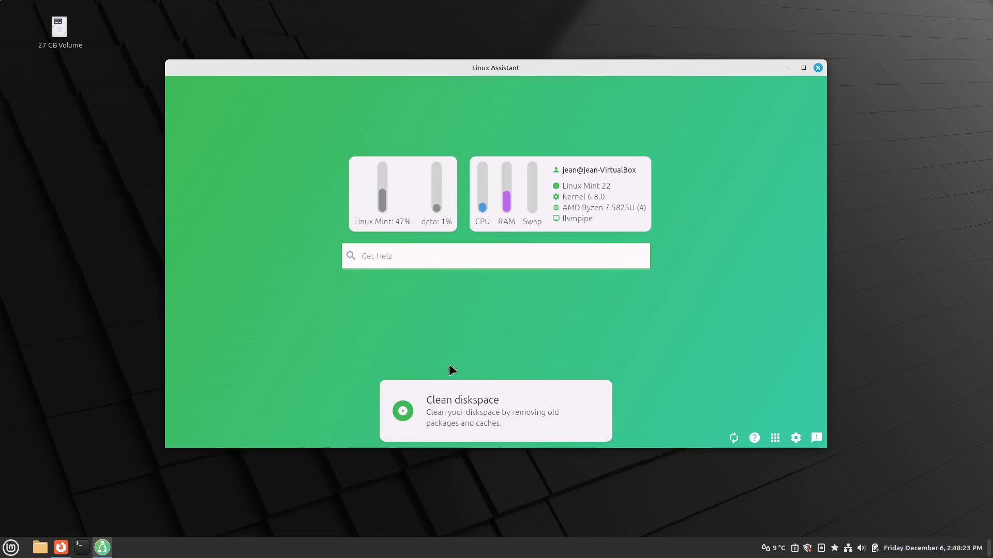
pyautogui.click(731, 437)
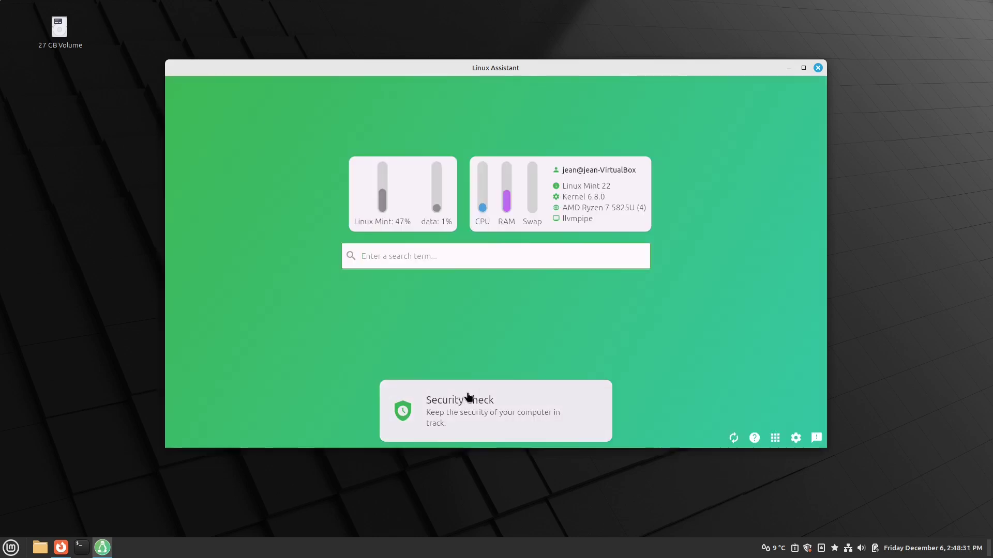
pyautogui.click(774, 439)
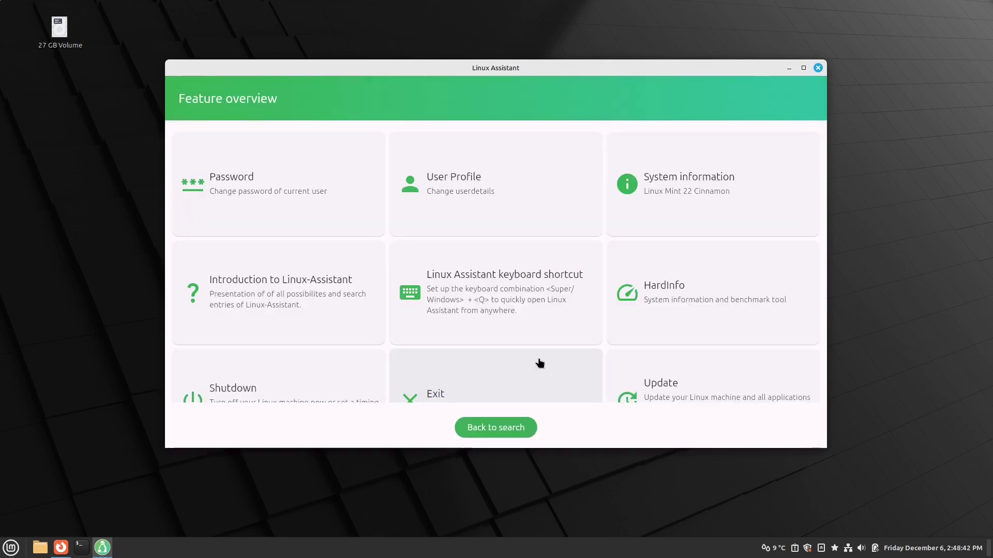
pyautogui.scroll(-5, 522, 352)
pyautogui.scroll(-6, 513, 337)
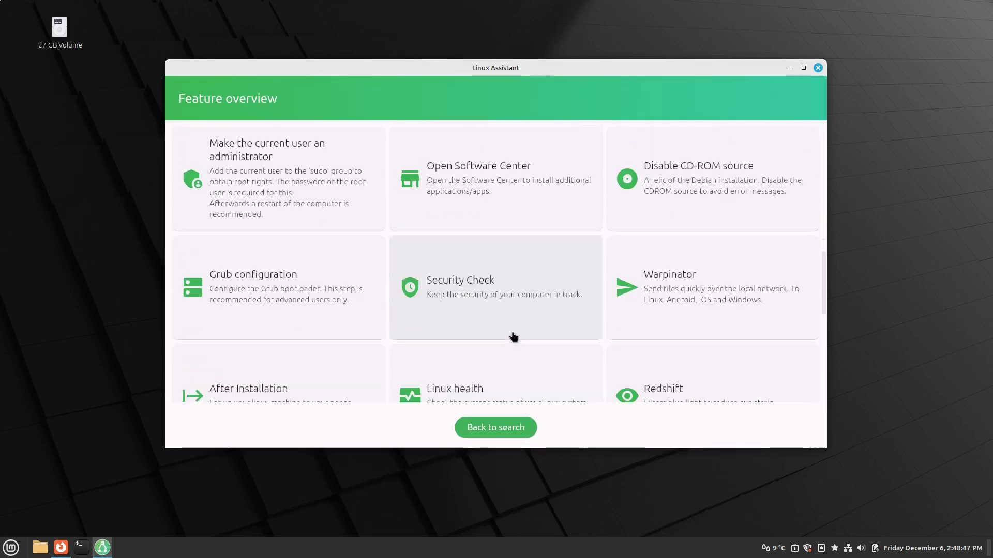
pyautogui.click(484, 430)
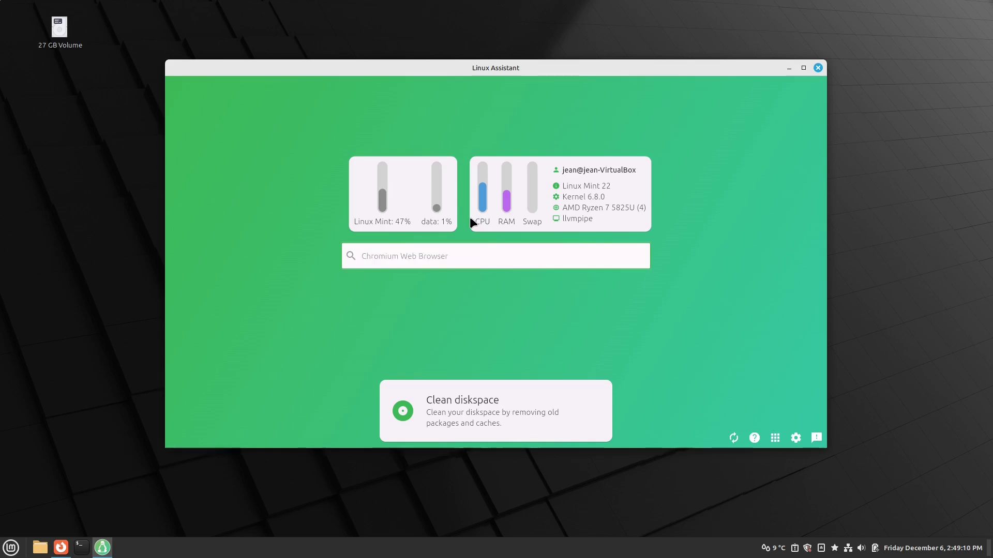
# - Close Linux Assistant and close Firefox's Linux-Assistant tab, leaving Linux Ort
pyautogui.click(817, 68)
pyautogui.click(61, 548)
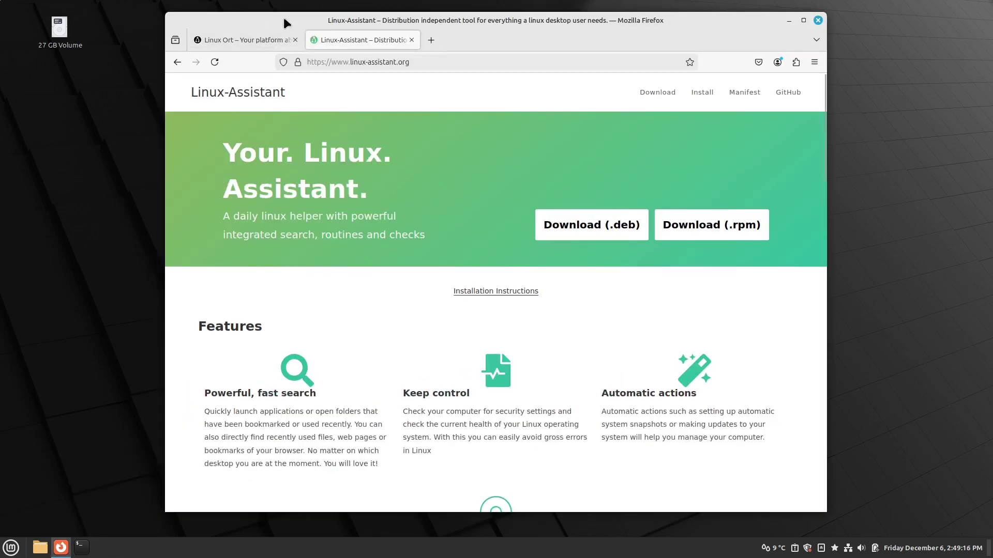
pyautogui.middleClick(328, 40)
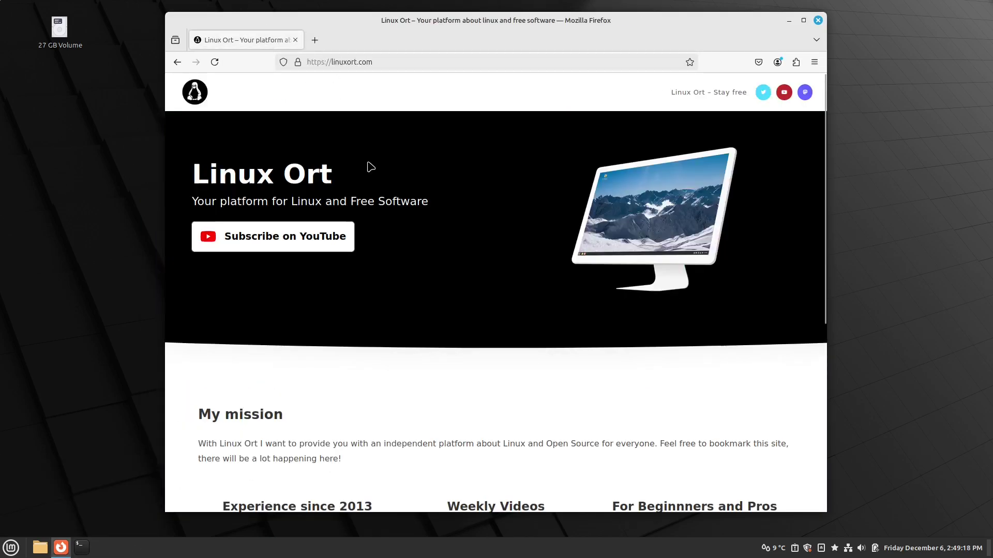